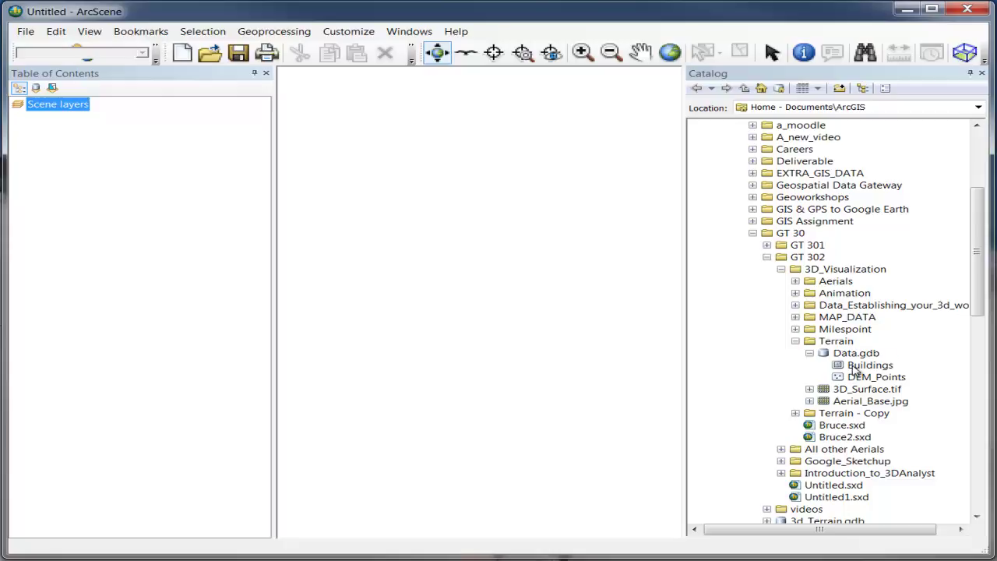
Add Buildings, 3D_Surface.tif and Aerial_Base.jpg from the Terrain folder to the scene and collapse the Catalog
left_click_drag(854, 370, 506, 307)
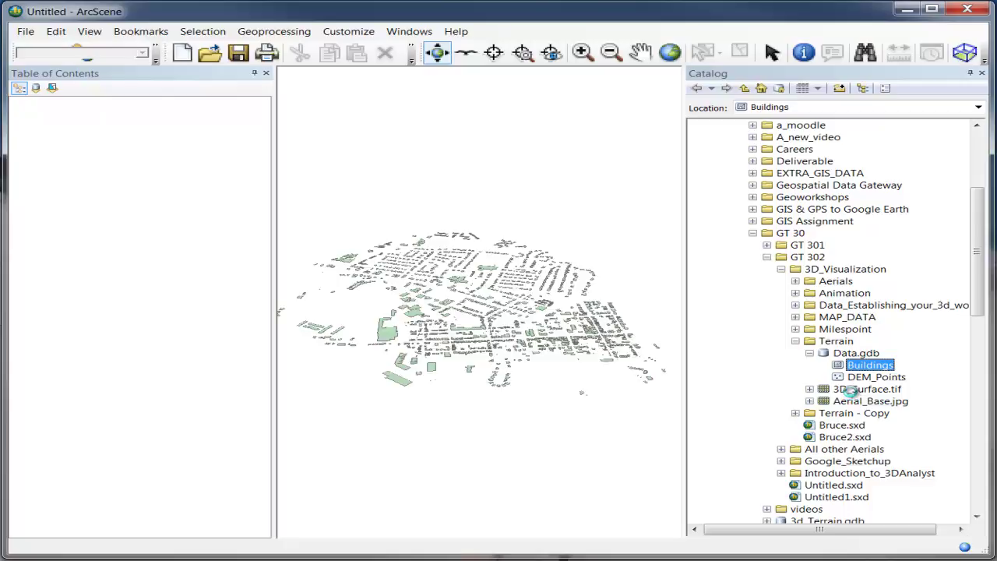
left_click_drag(854, 389, 511, 355)
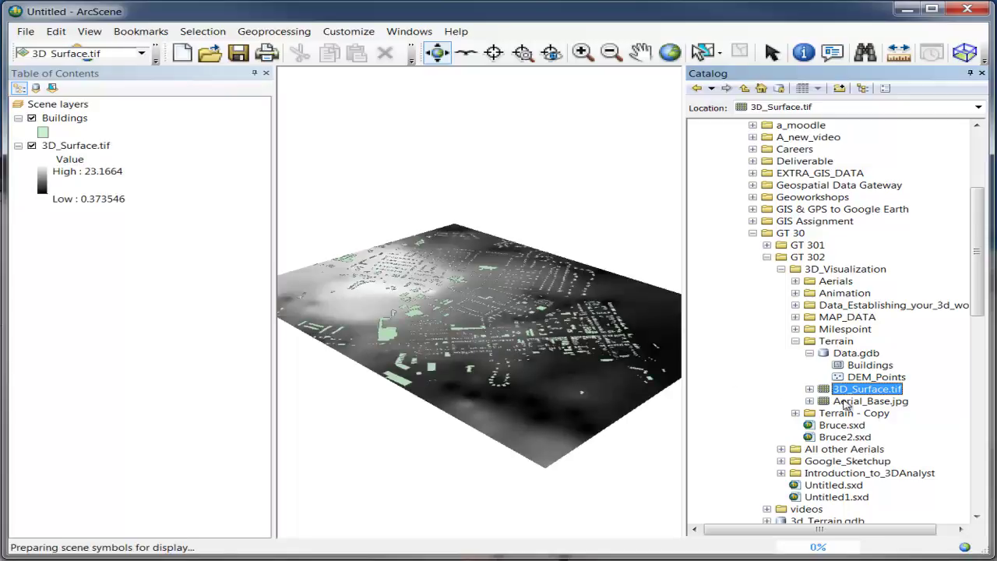
left_click_drag(848, 405, 513, 347)
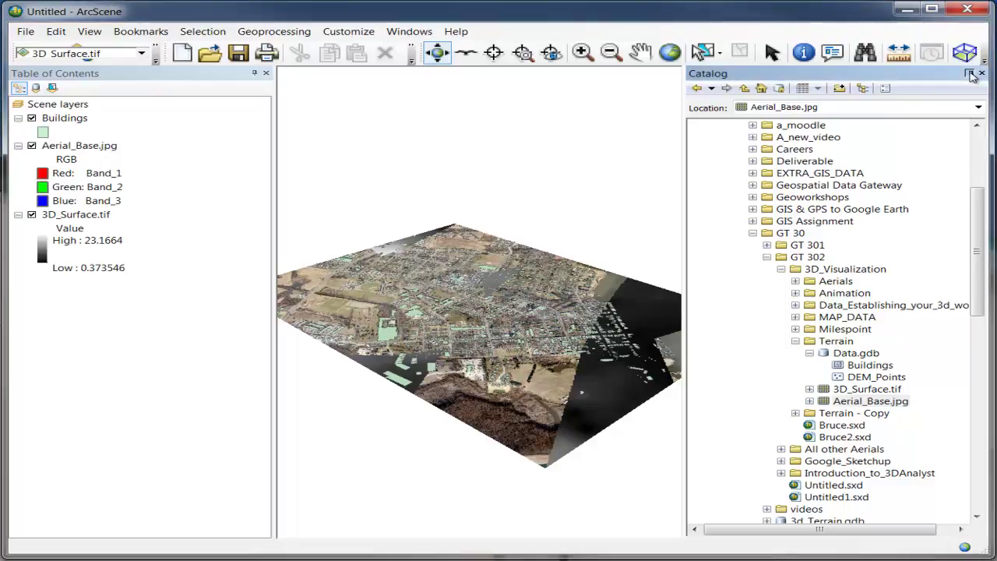
left_click(971, 74)
Hide Aerial_Base.jpg to view the bare surface, hide 3D_Surface.tif, and show Aerial_Base.jpg again
left_click(32, 146)
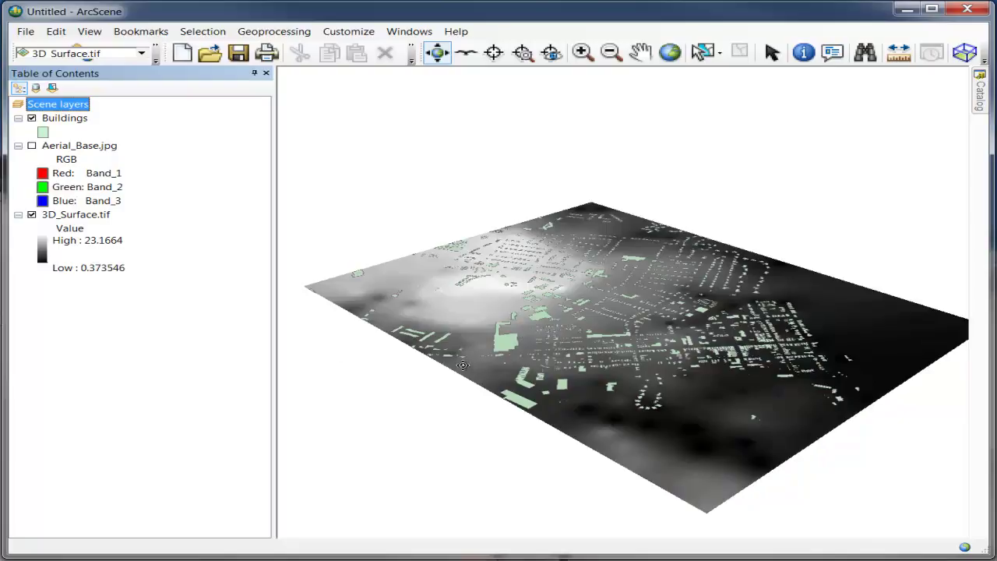
left_click_drag(723, 399, 561, 511)
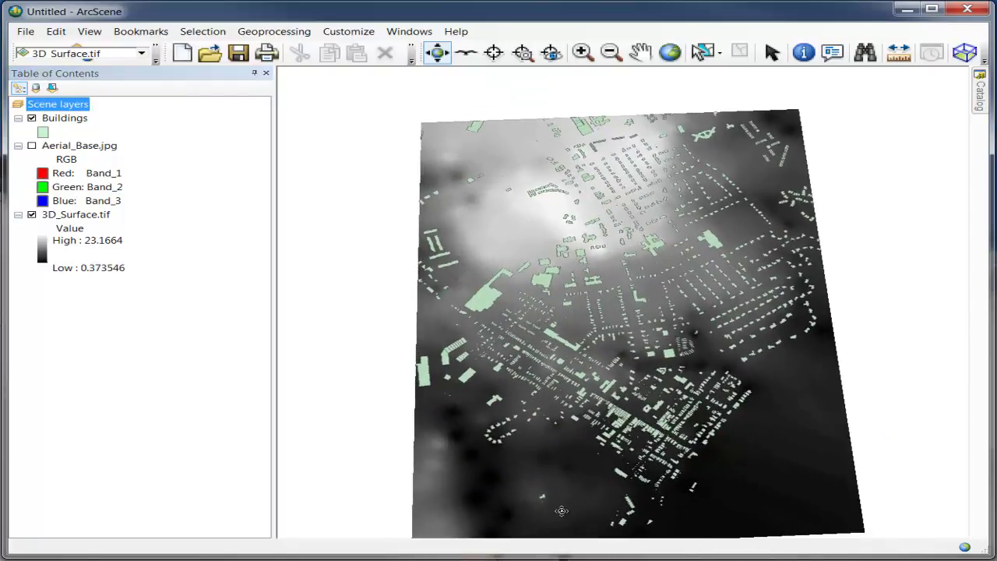
left_click(32, 215)
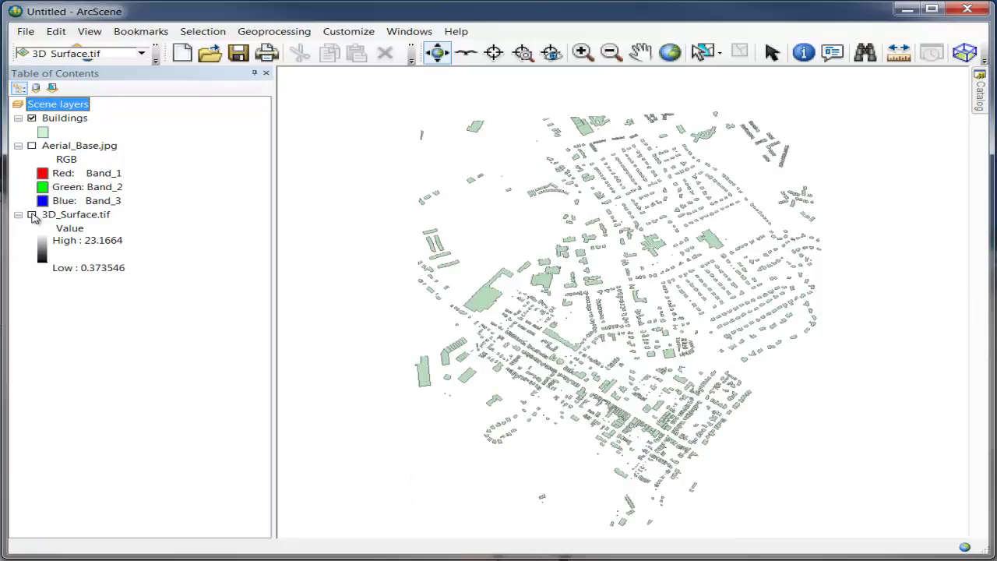
left_click(32, 146)
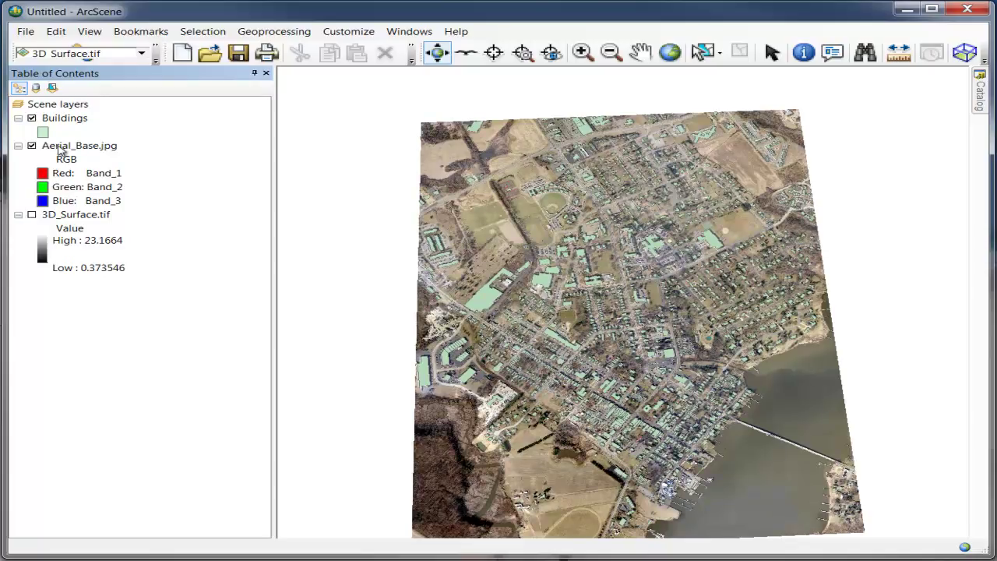
Set the base heights of Aerial_Base.jpg to float on the custom surface 3D_Surface.tif
double_click(61, 149)
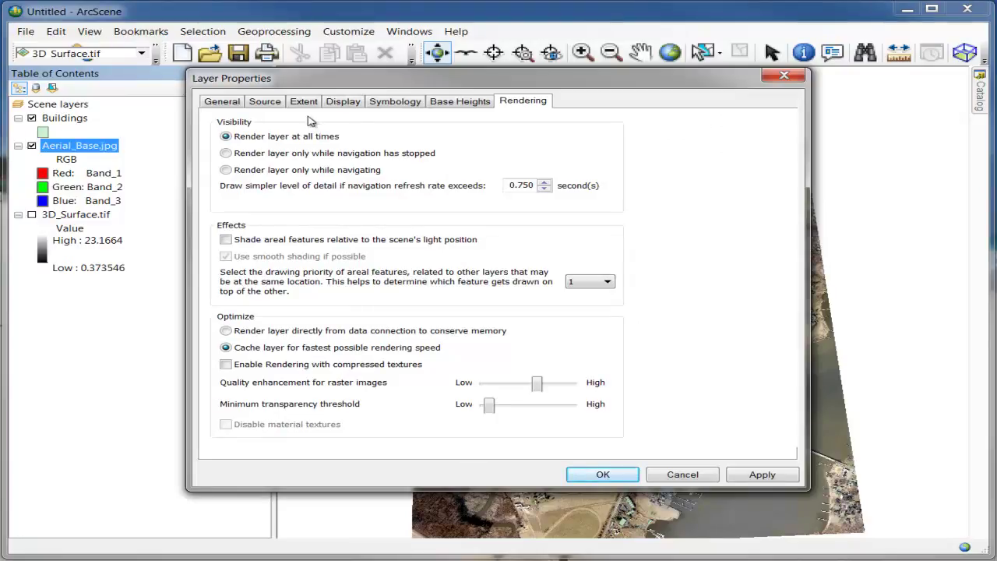
left_click(461, 102)
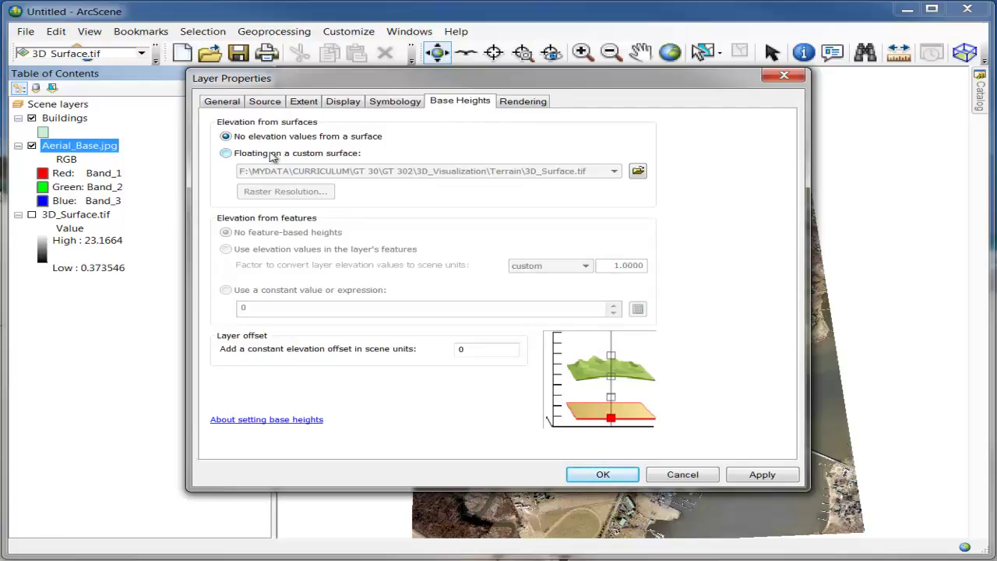
left_click(226, 154)
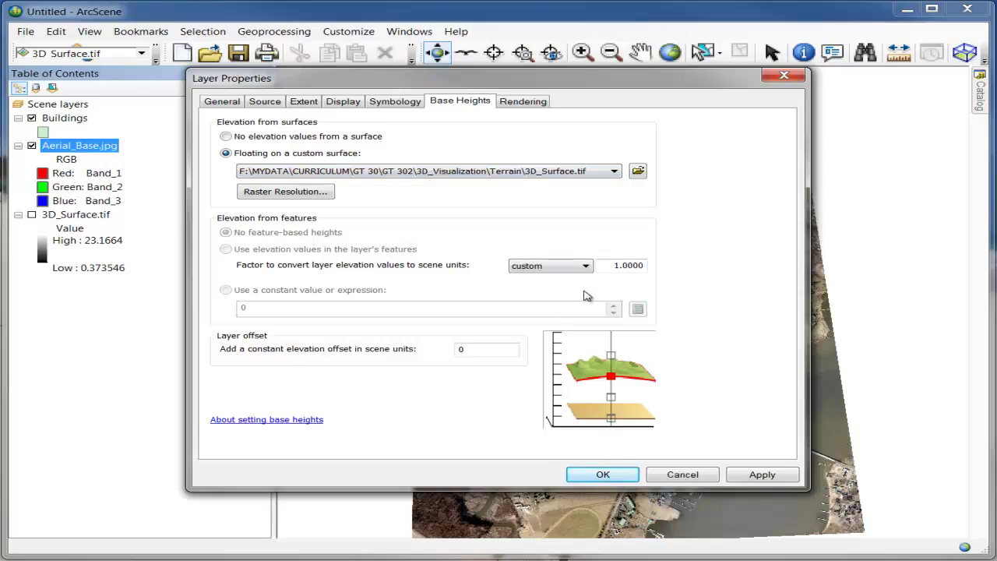
left_click(598, 475)
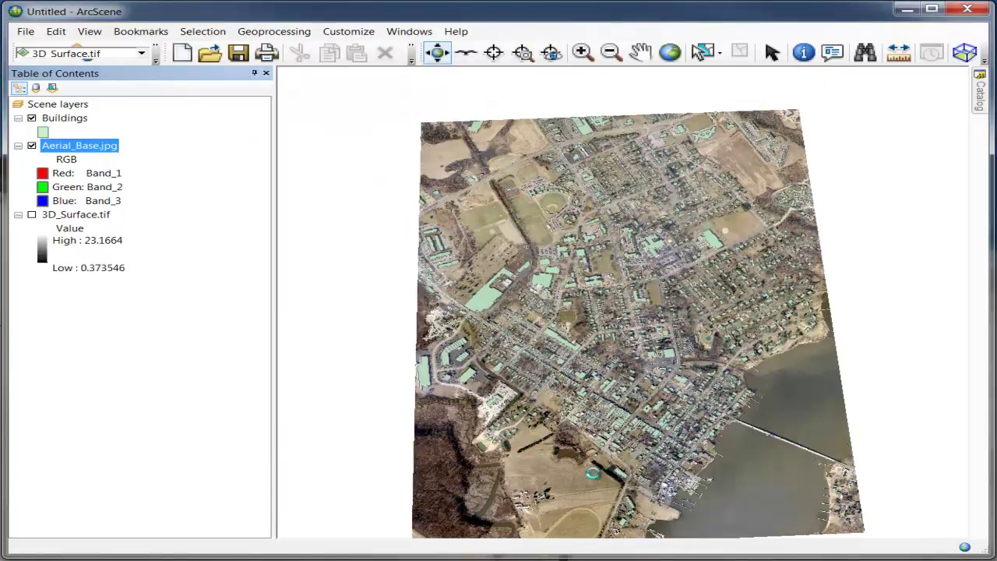
left_click_drag(625, 422, 625, 280)
left_click_drag(712, 288, 514, 411)
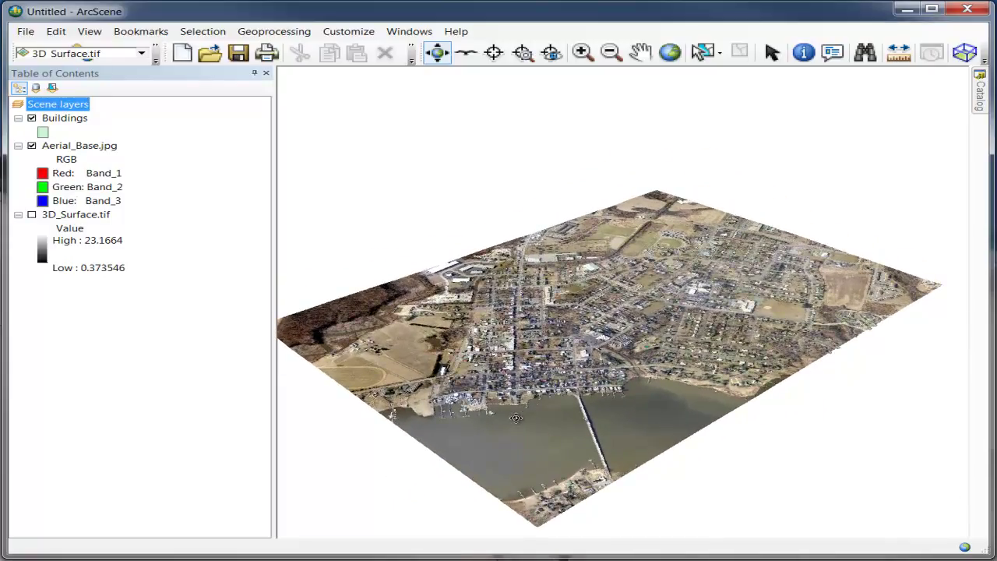
left_click_drag(712, 295, 677, 316)
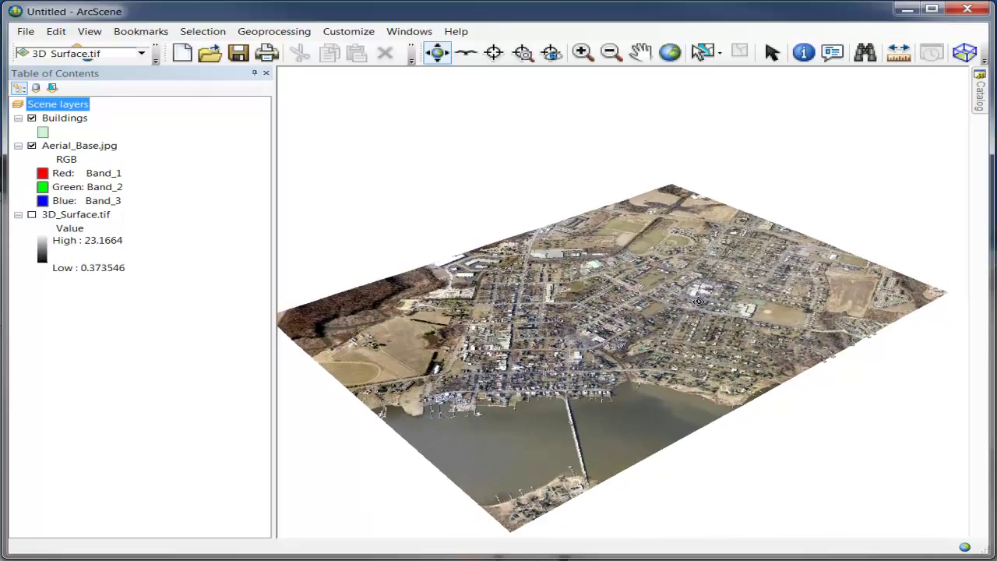
Set the factor converting Aerial_Base.jpg elevation values to scene units to 4
double_click(87, 148)
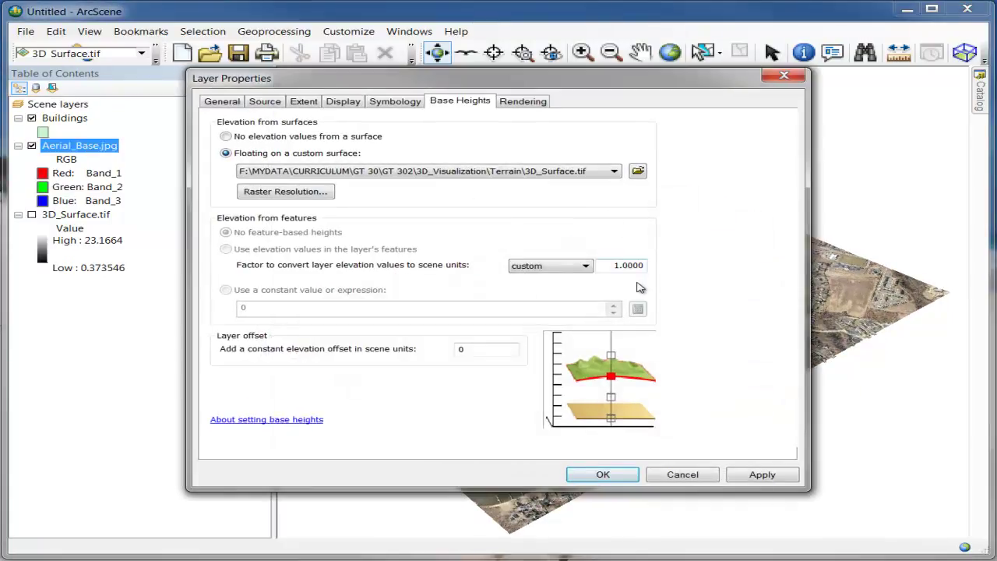
left_click_drag(615, 267, 658, 269)
type("4")
left_click(605, 475)
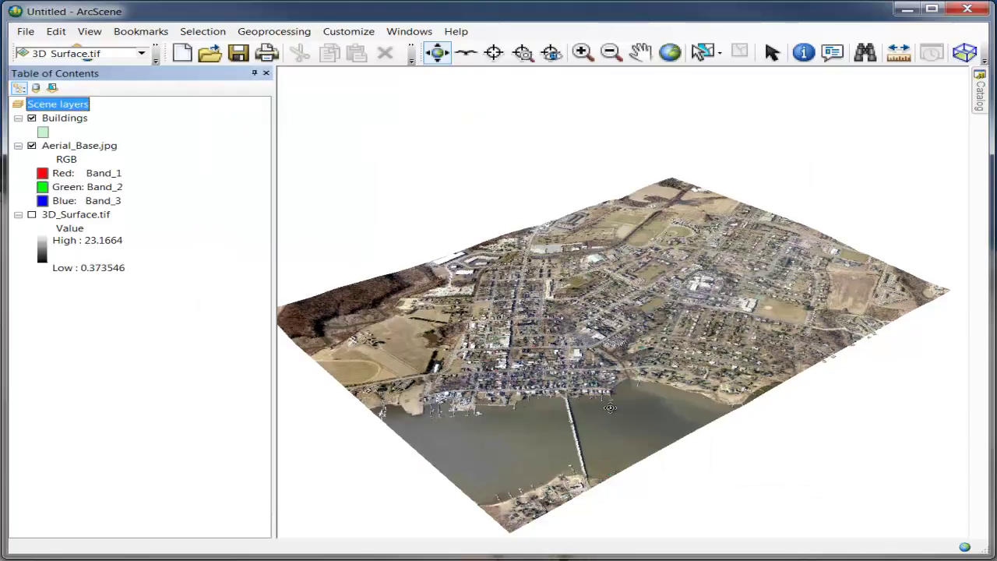
left_click_drag(637, 352, 620, 371)
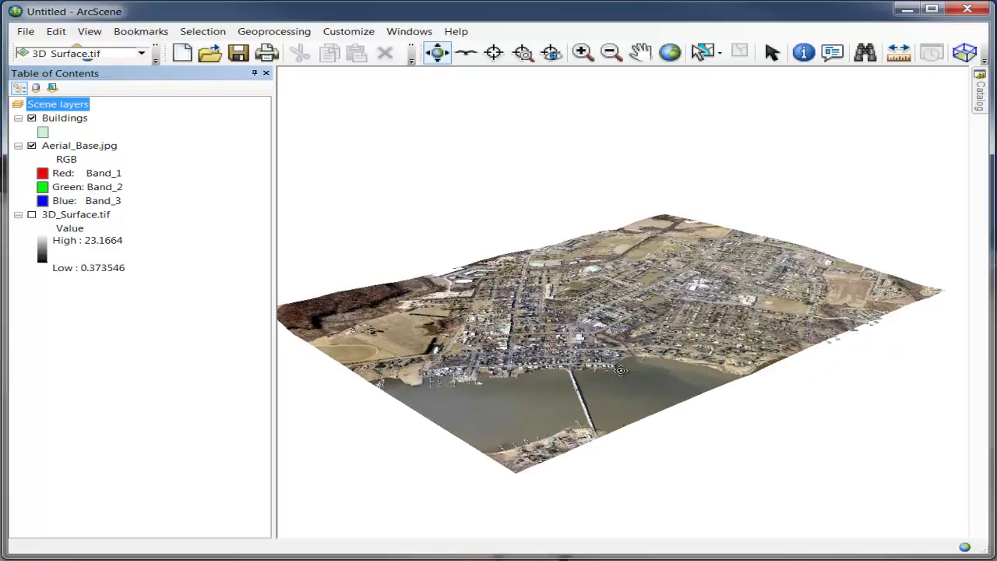
Change the elevation conversion factor of Aerial_Base.jpg again to exaggerate the terrain relief more strongly
double_click(78, 146)
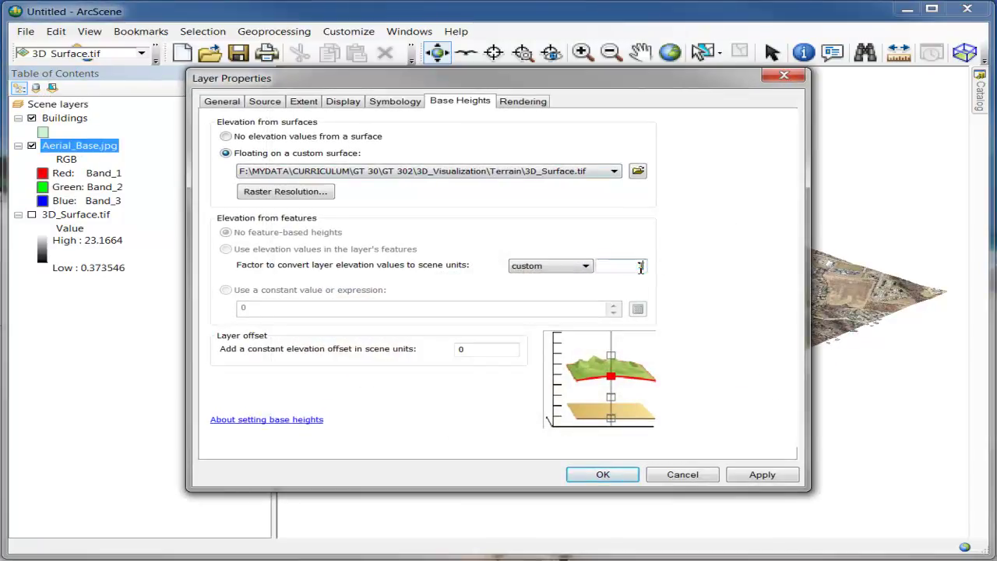
left_click(603, 474)
left_click_drag(614, 352, 834, 296)
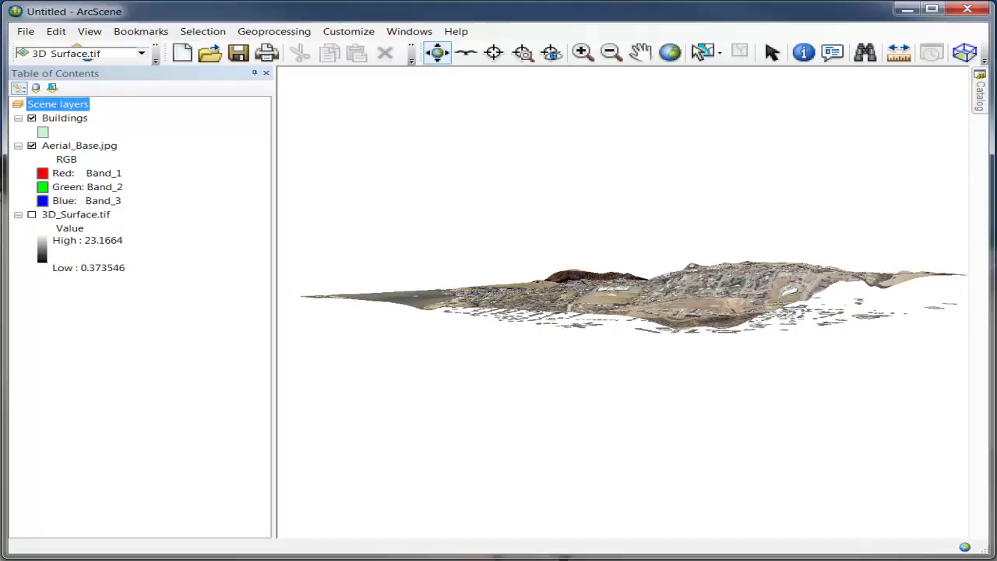
Float the Buildings layer on the custom surface 3D_Surface.tif with an elevation conversion factor of 10
double_click(64, 118)
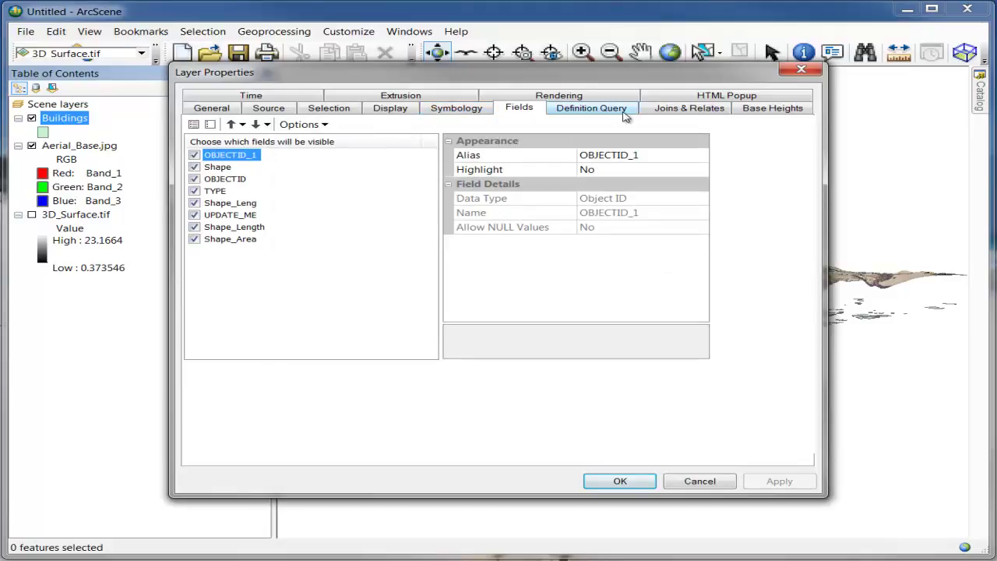
left_click(776, 109)
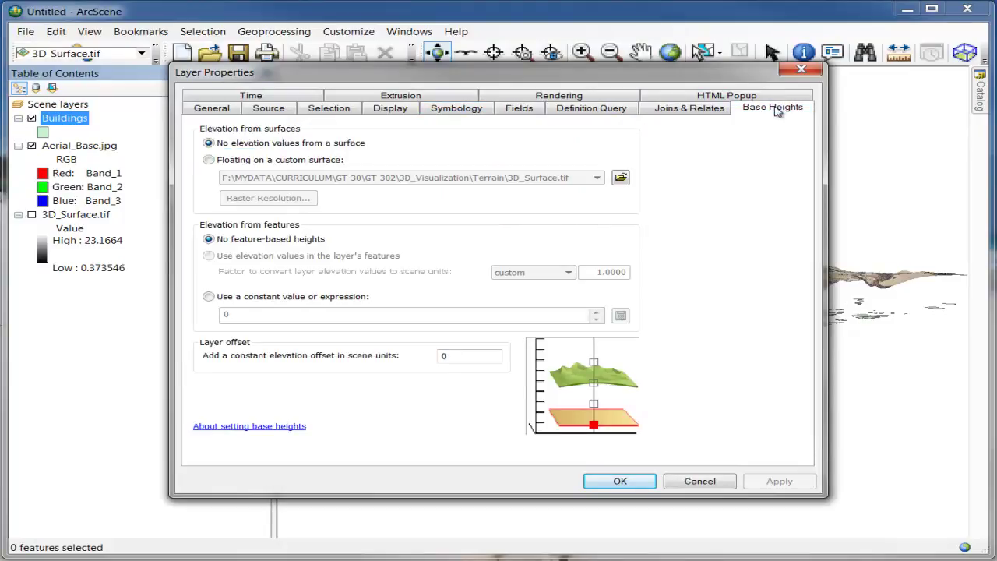
left_click(208, 160)
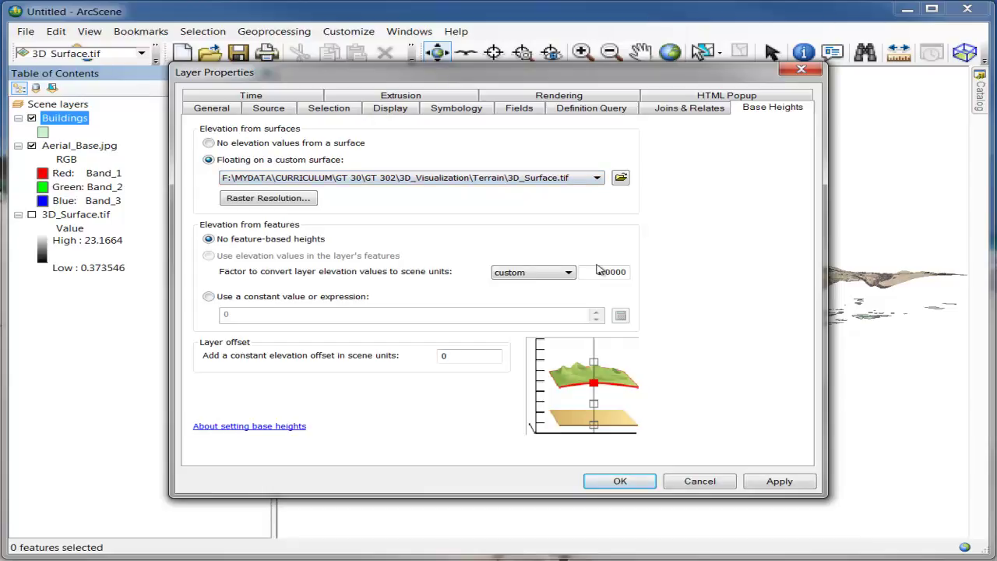
left_click_drag(597, 272, 666, 280)
type("10")
left_click(605, 481)
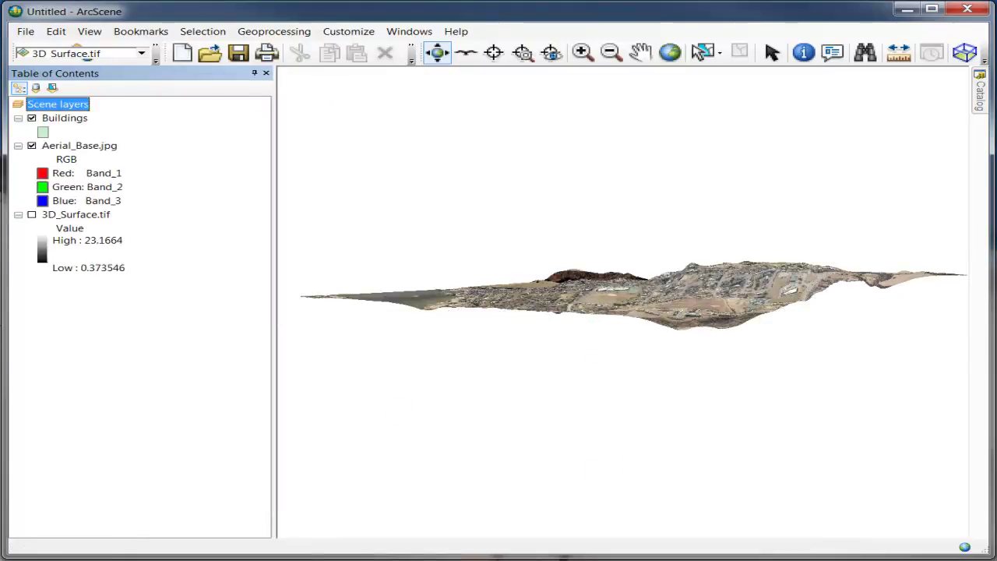
Set the base height conversion factor of the Buildings layer to 10.5
left_click_drag(512, 290, 623, 257)
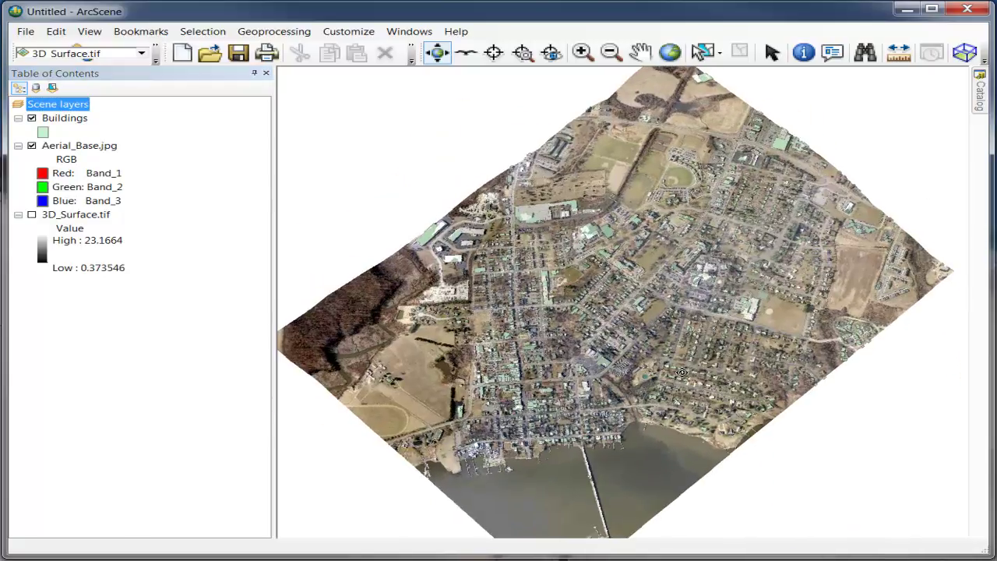
left_click(583, 52)
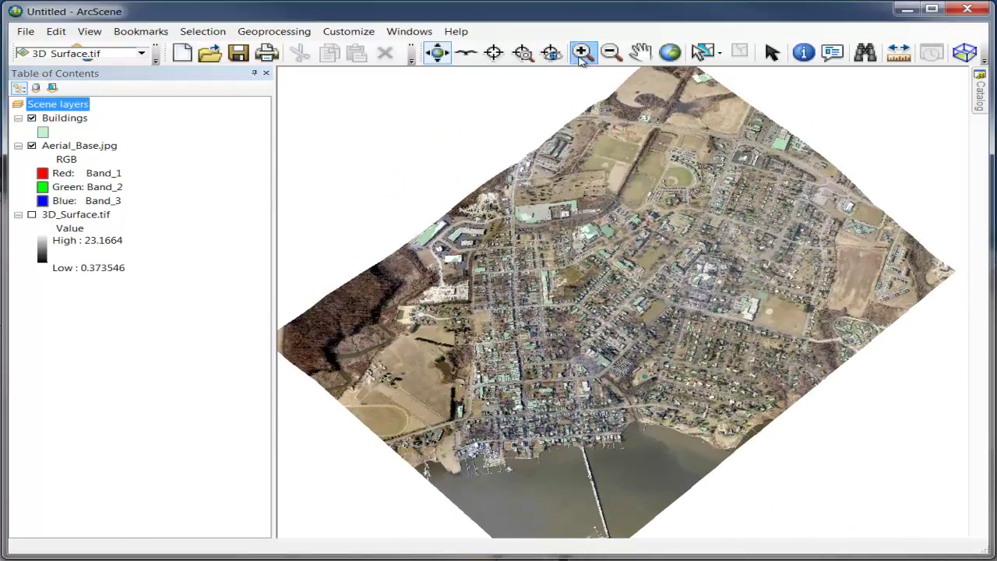
left_click(667, 352)
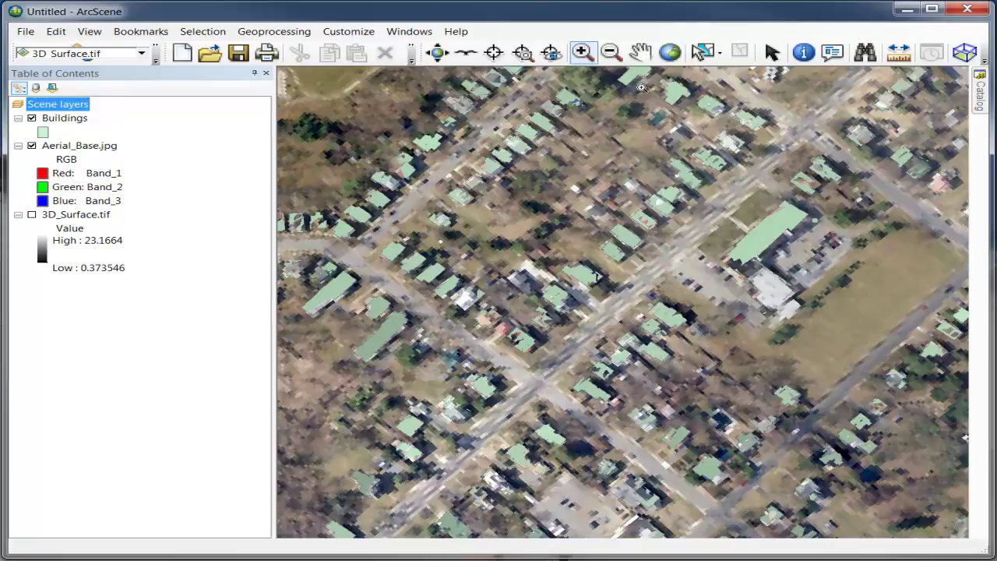
left_click(437, 53)
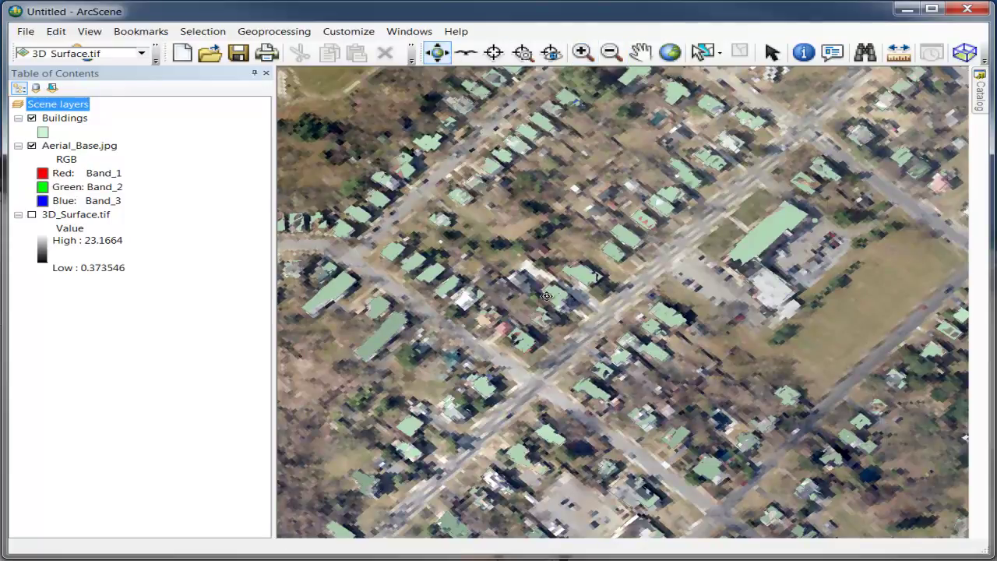
left_click_drag(544, 321, 677, 324)
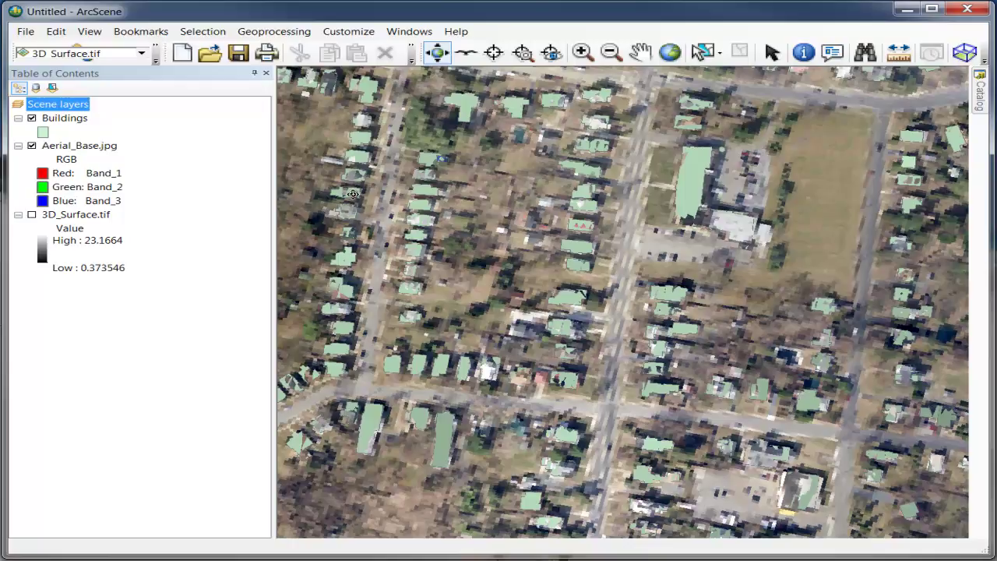
double_click(62, 118)
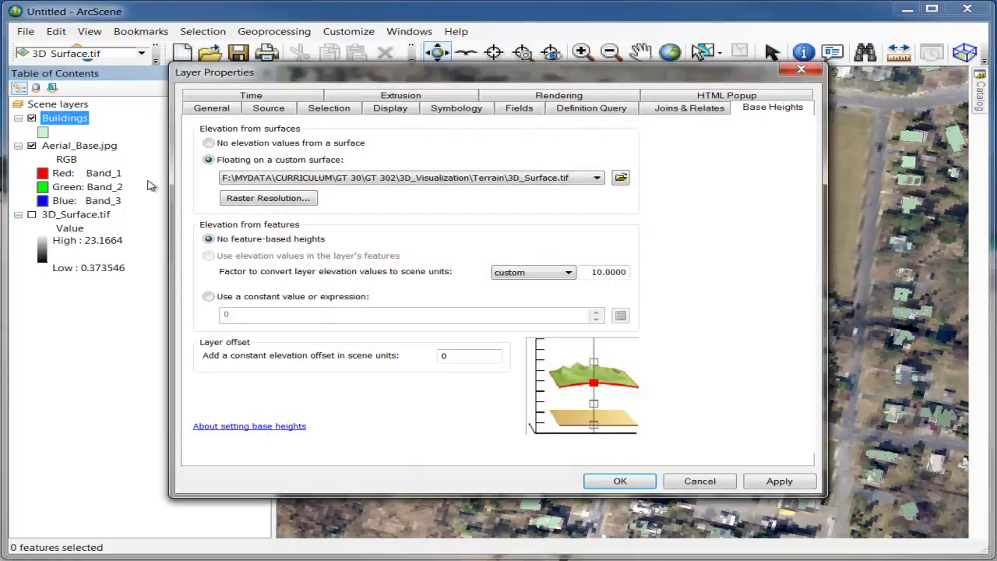
left_click_drag(630, 277, 613, 279)
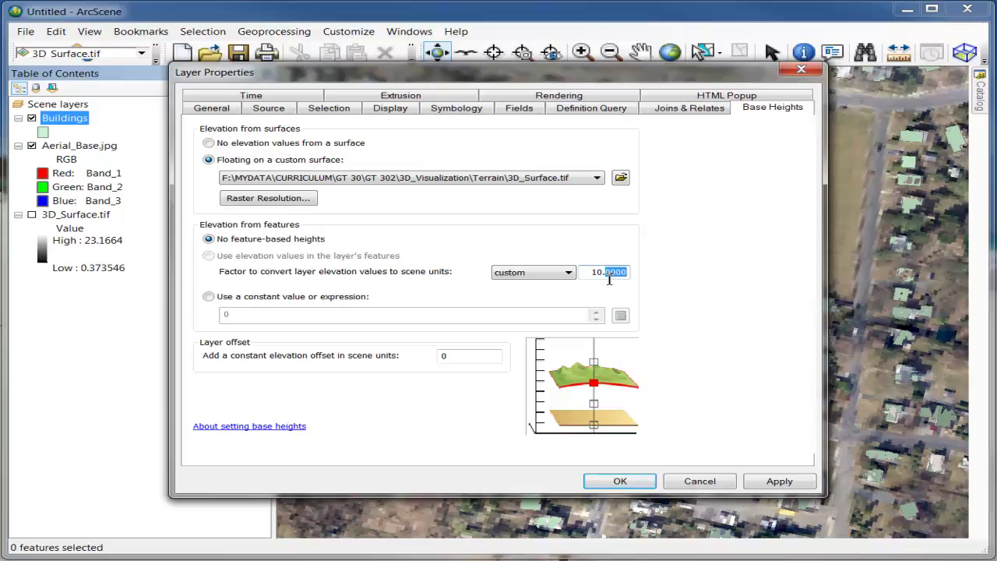
type("5")
left_click(630, 481)
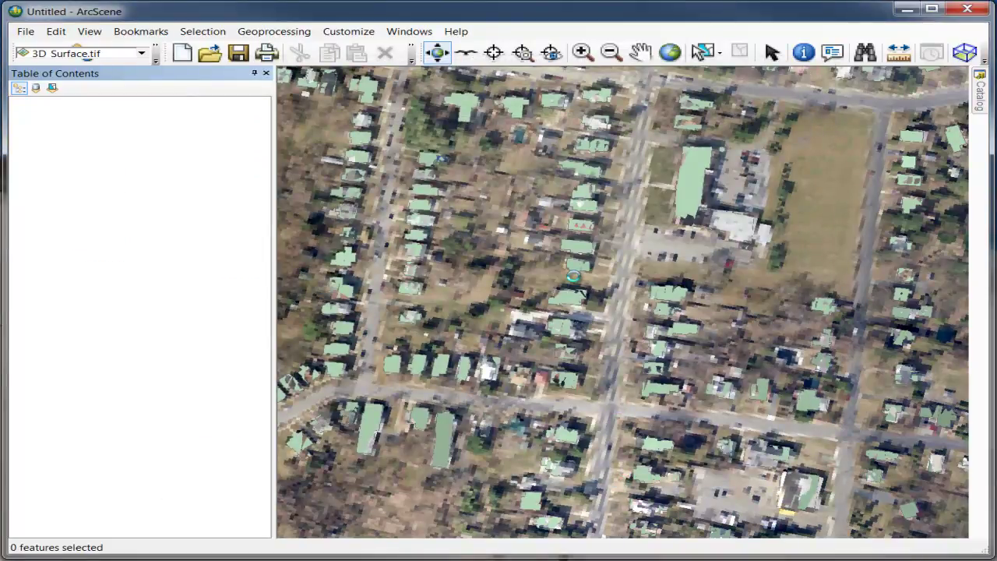
Set the custom factor converting the Buildings layer's elevation values to scene units to 10.1
left_click_drag(538, 329, 590, 248)
left_click_drag(540, 388, 481, 362)
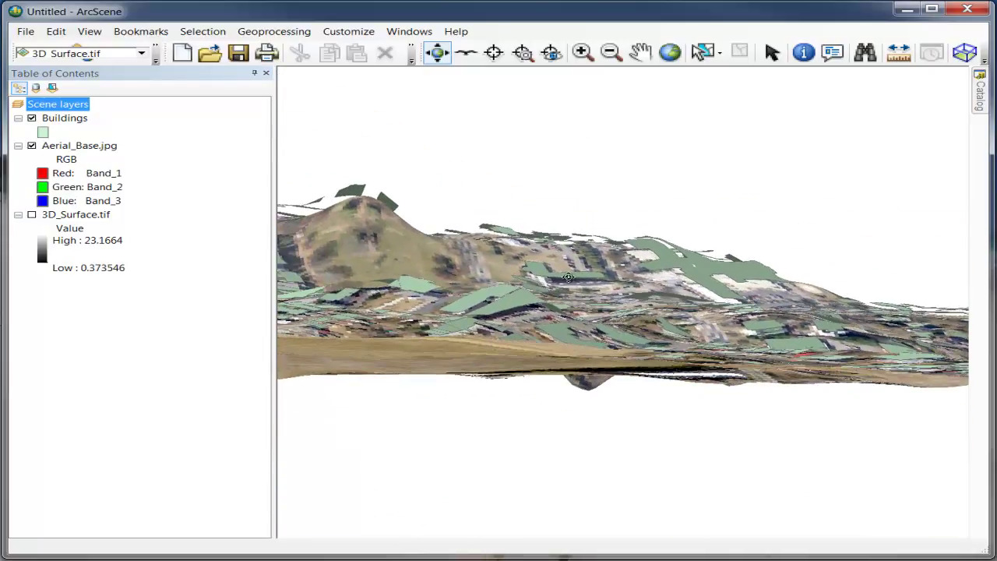
left_click(583, 53)
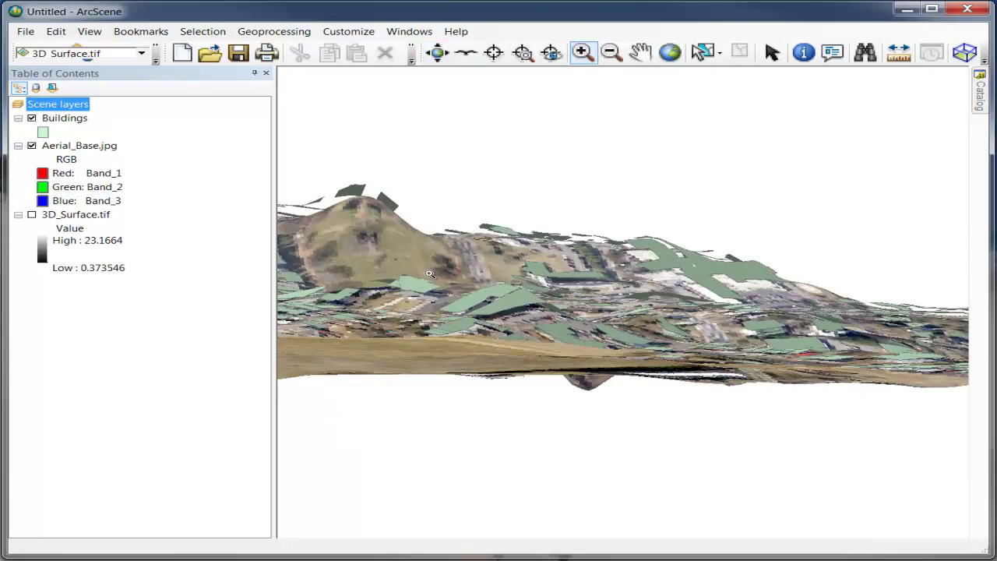
left_click_drag(428, 264, 605, 350)
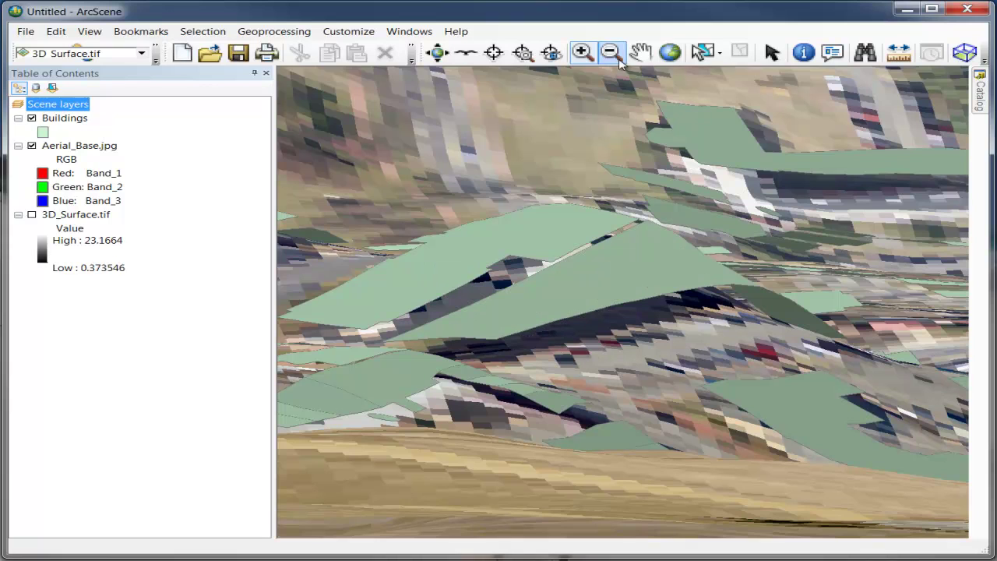
left_click(437, 52)
mouse_move(586, 328)
left_mouse_down()
mouse_move(552, 289)
mouse_move(556, 328)
mouse_move(588, 326)
left_mouse_up()
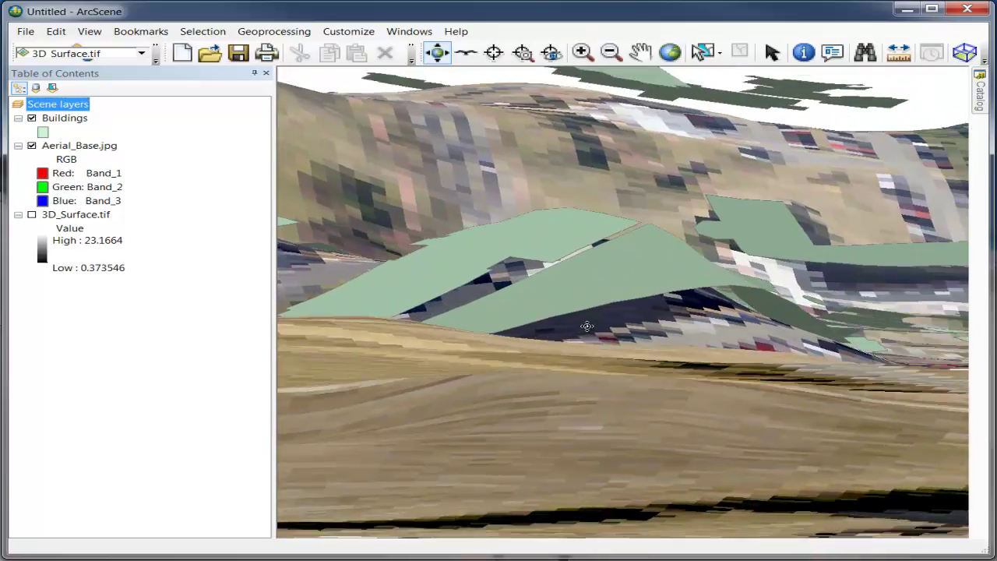
double_click(62, 118)
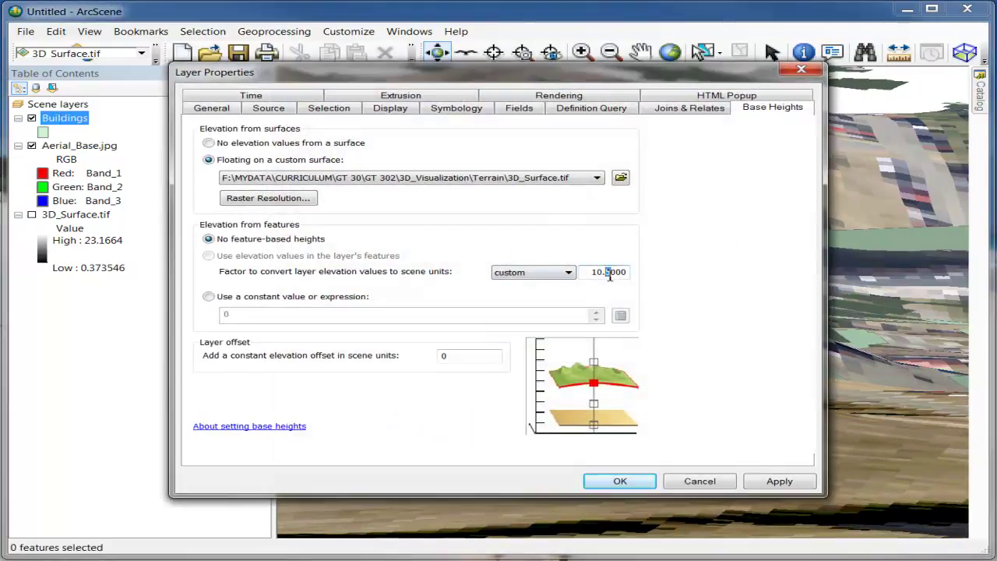
left_click_drag(610, 272, 634, 273)
key("Delete")
left_click(619, 481)
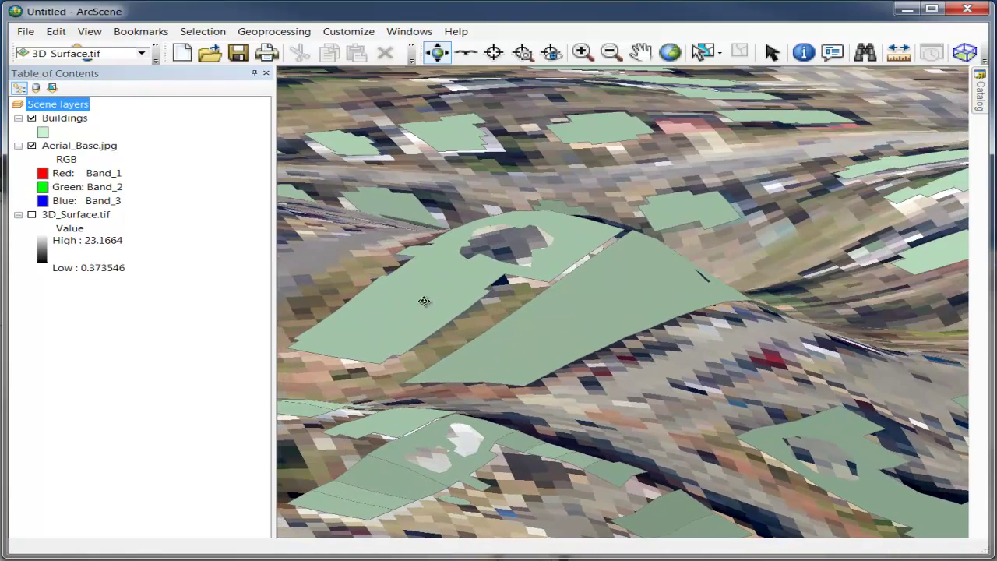
Extrude the features of the Buildings layer by a value of 5, added to each feature's minimum height
left_click_drag(414, 296, 467, 272)
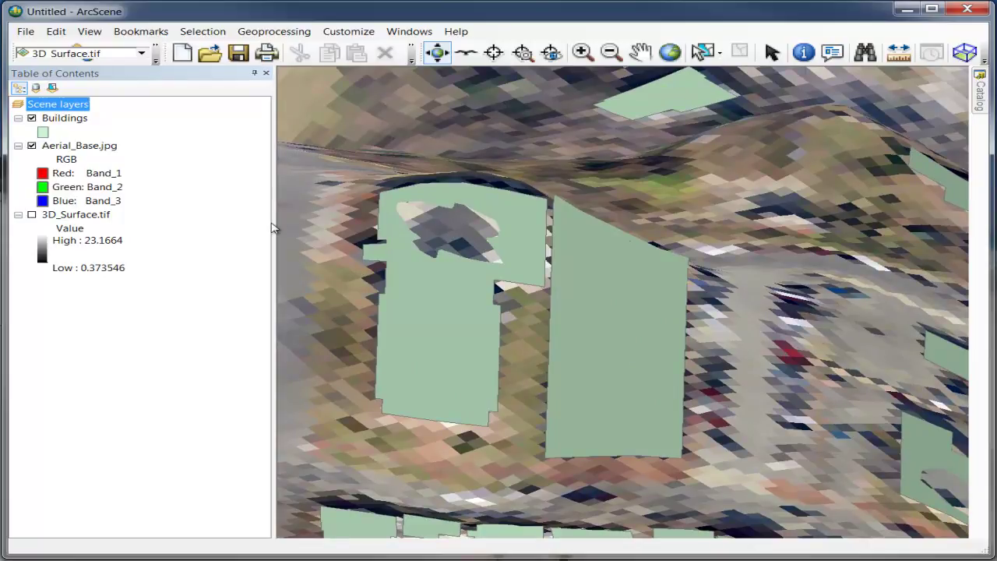
double_click(64, 119)
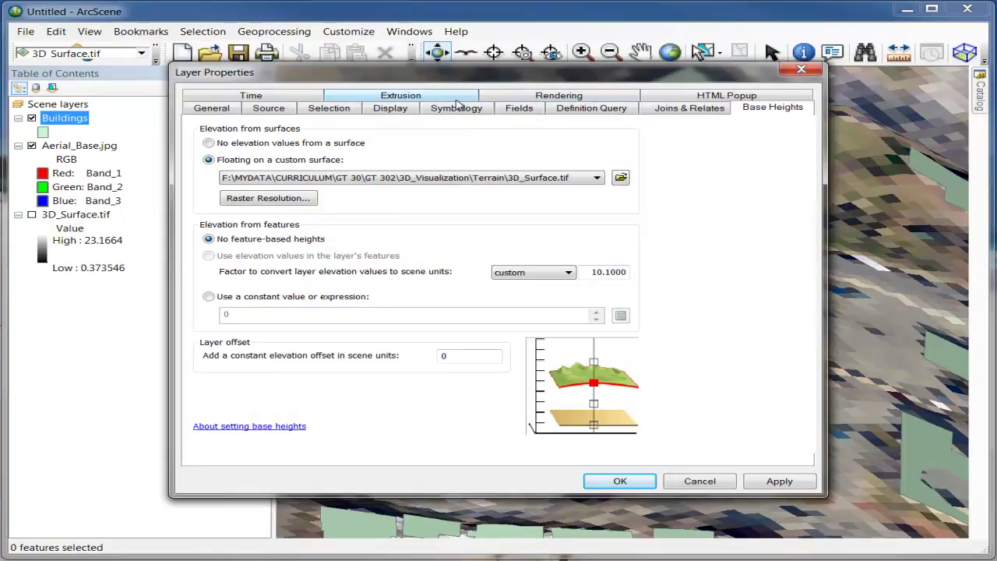
left_click(431, 100)
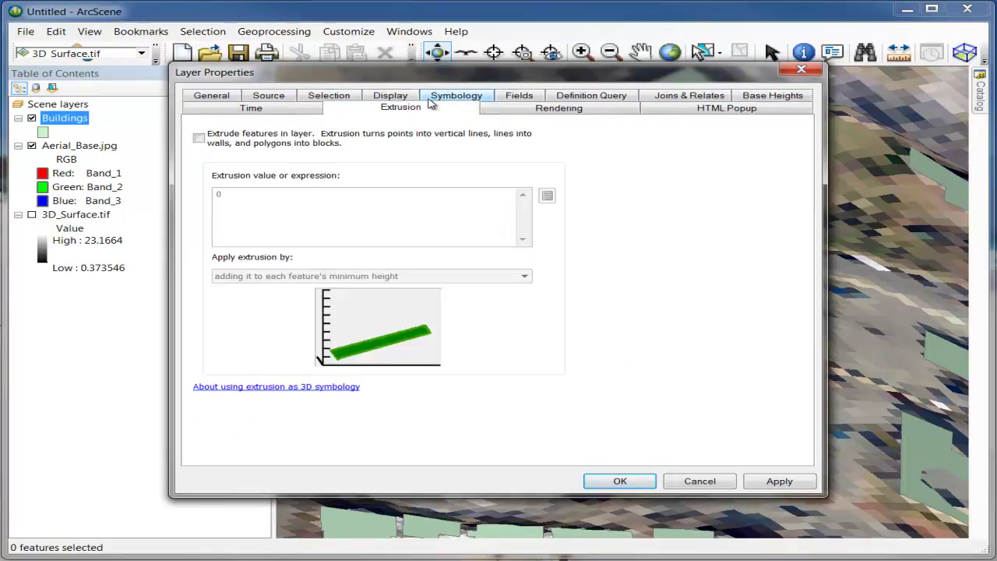
left_click(199, 138)
left_click_drag(243, 195, 164, 200)
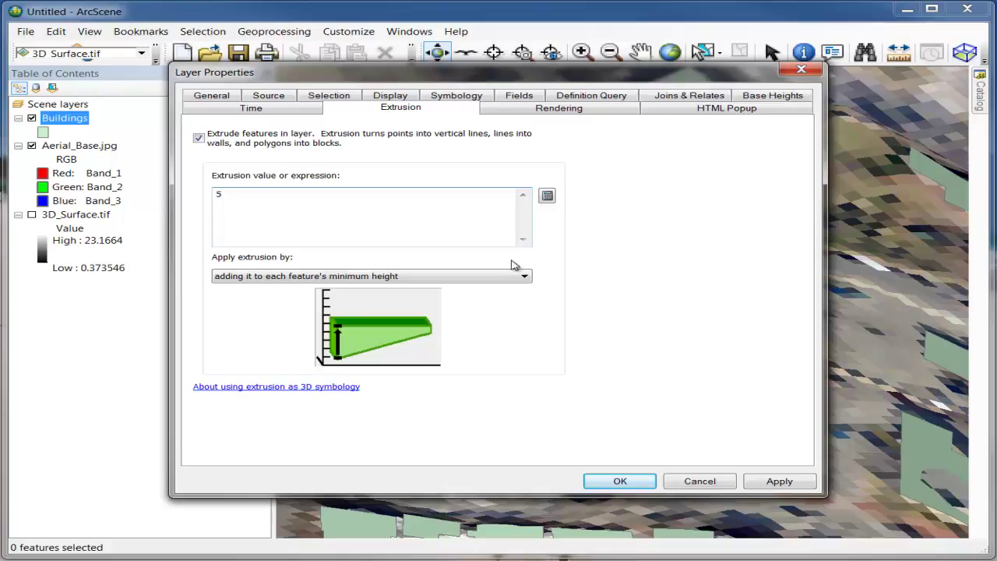
left_click(611, 483)
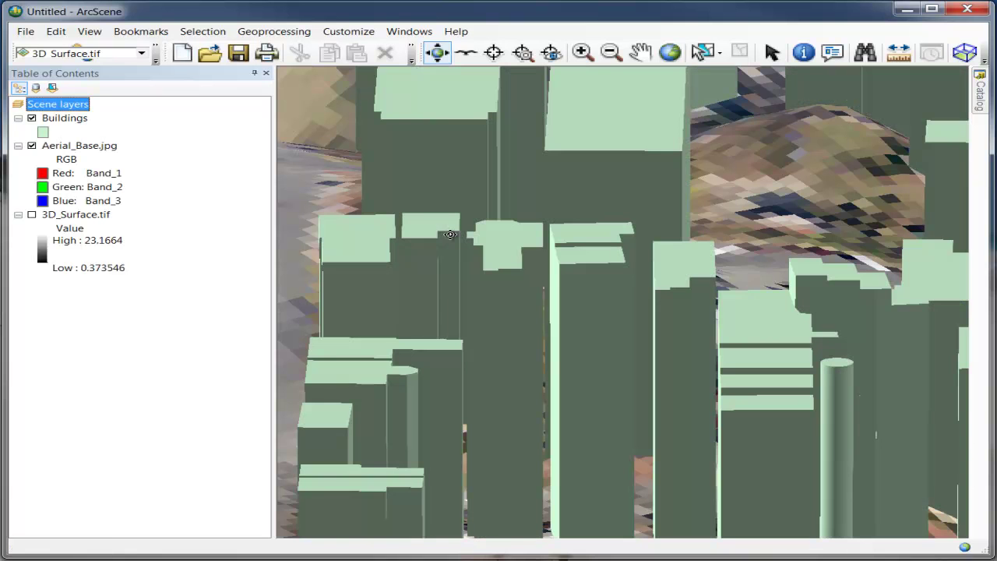
Symbolize the Buildings layer by unique values of the TYPE field, adding all values as categories
left_click_drag(678, 294, 502, 280)
left_click_drag(429, 256, 441, 244)
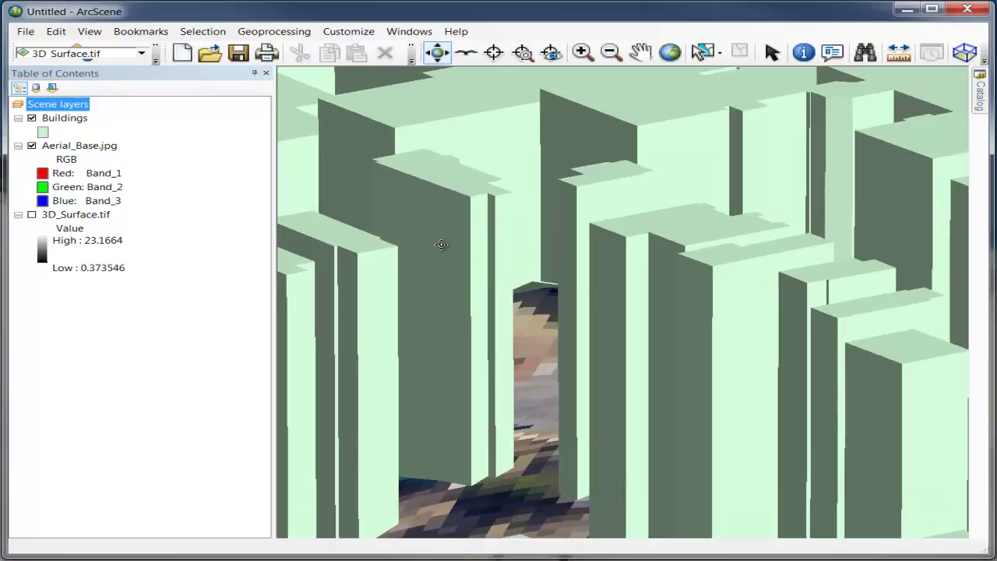
double_click(67, 118)
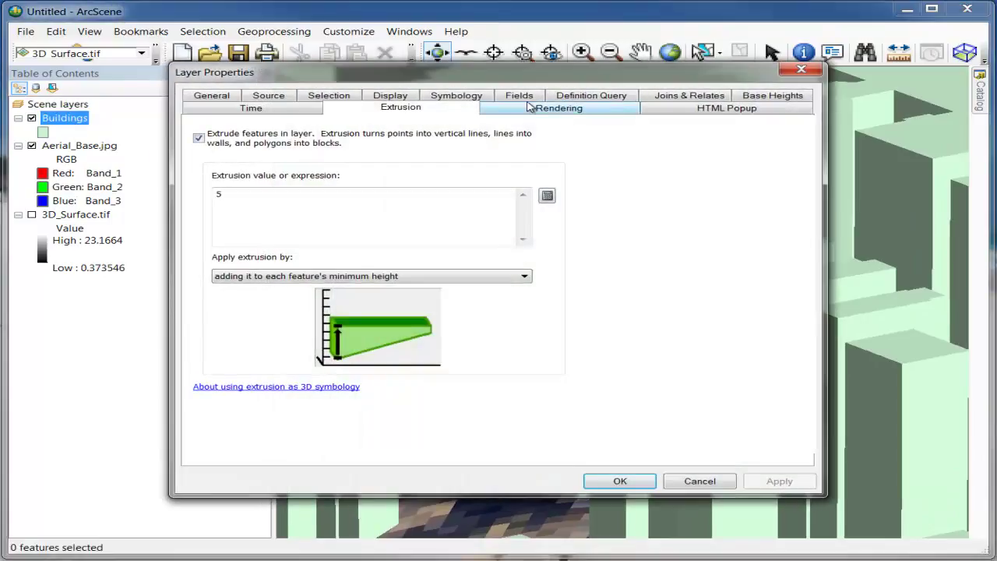
left_click(475, 99)
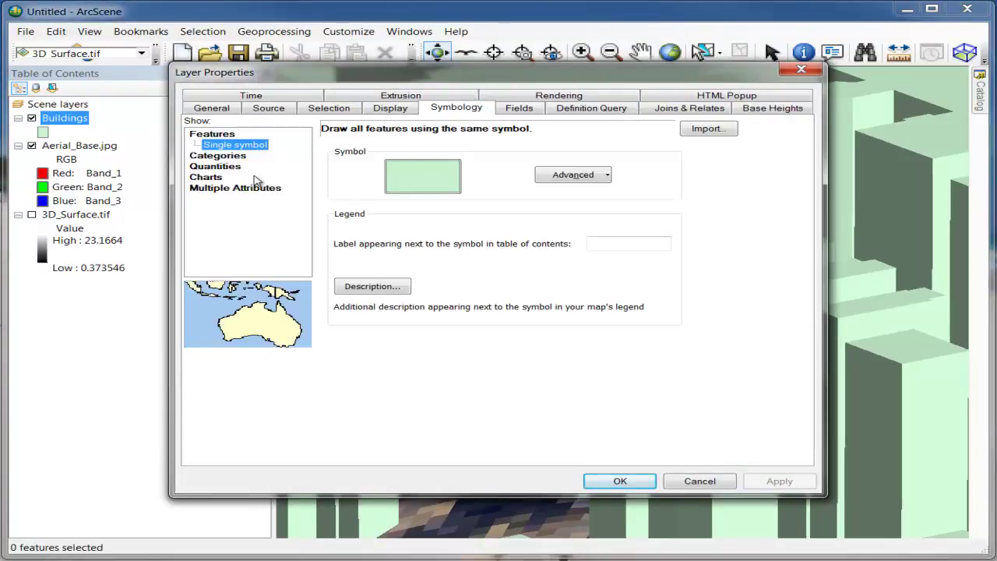
left_click(217, 156)
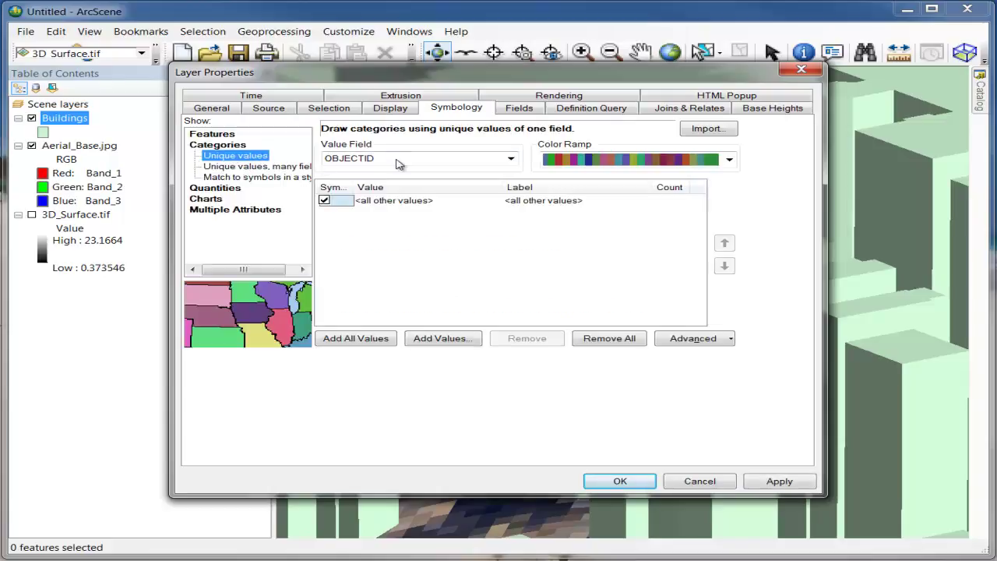
left_click(399, 161)
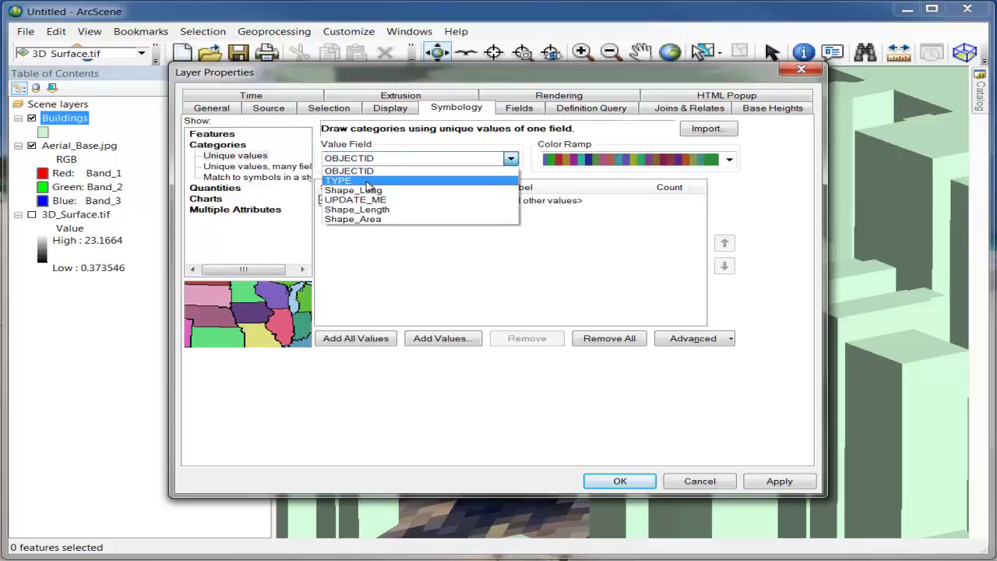
left_click(372, 189)
left_click(342, 338)
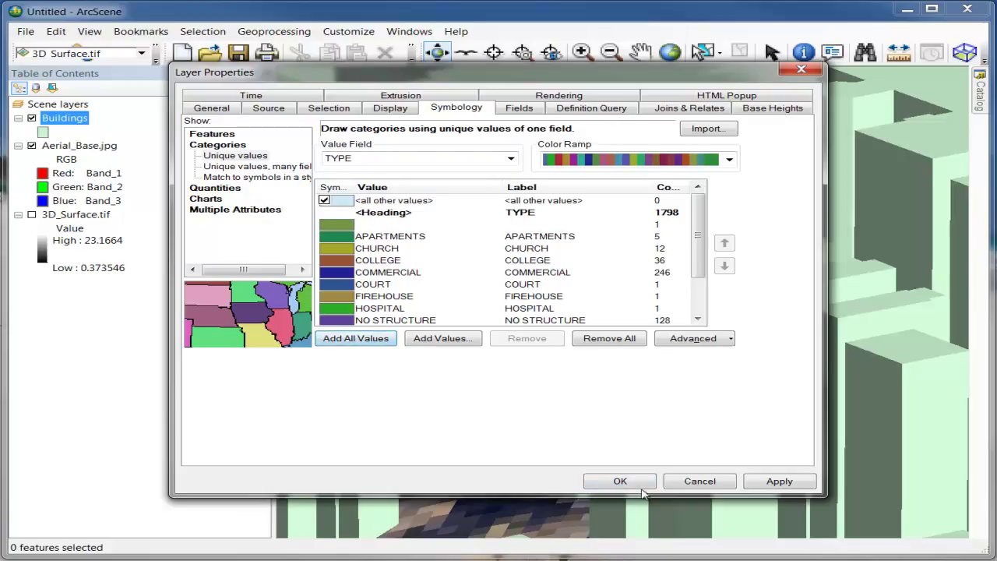
left_click(620, 482)
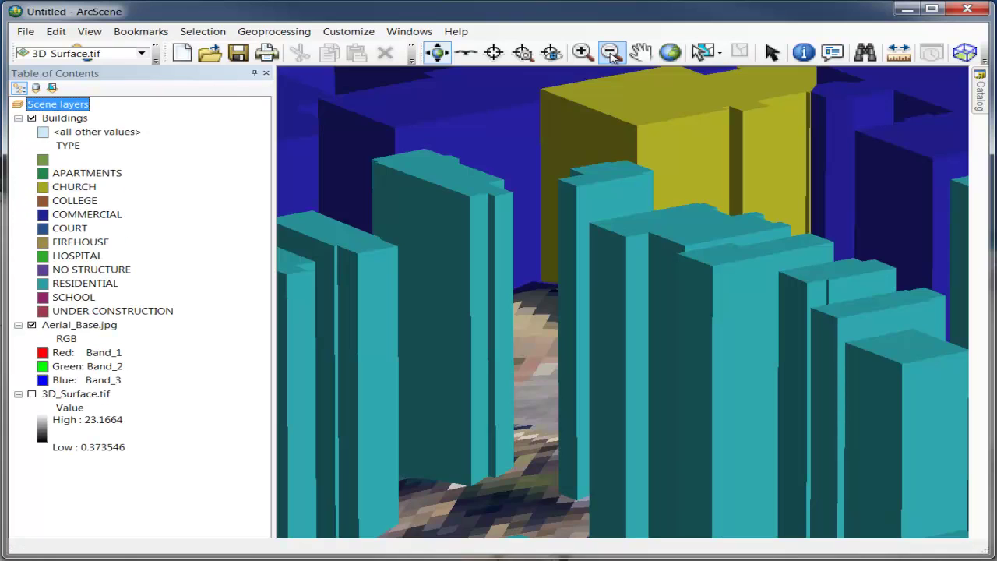
Raise the quality enhancement for raster images of Aerial_Base.jpg closer to High in its rendering properties
left_click(612, 52)
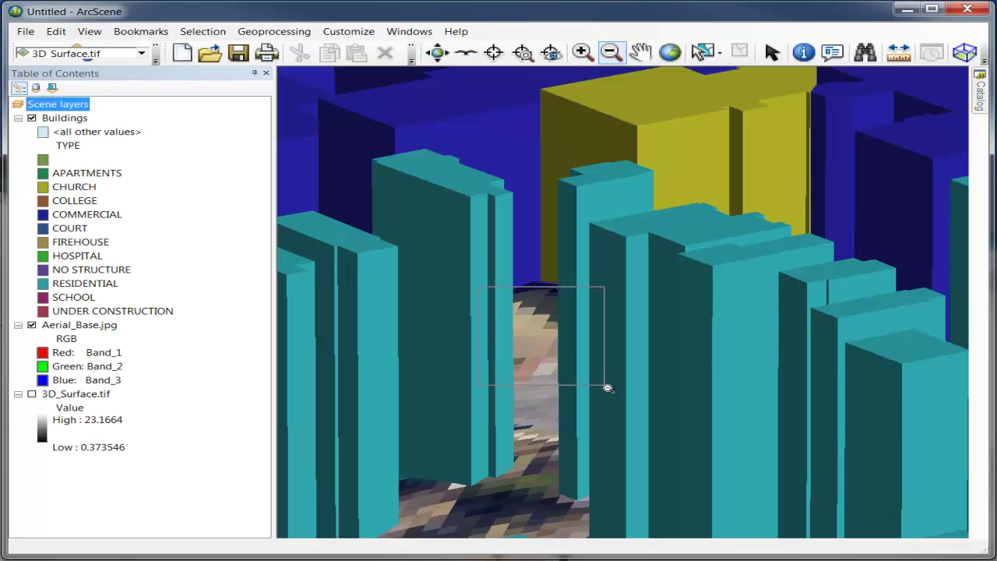
left_click(615, 393)
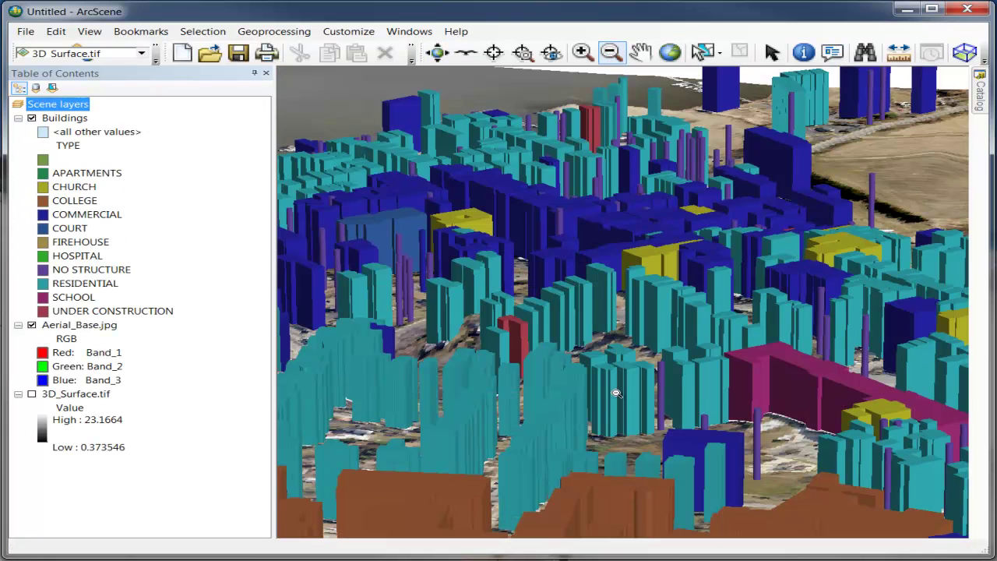
left_click(437, 52)
left_click_drag(615, 304, 548, 299)
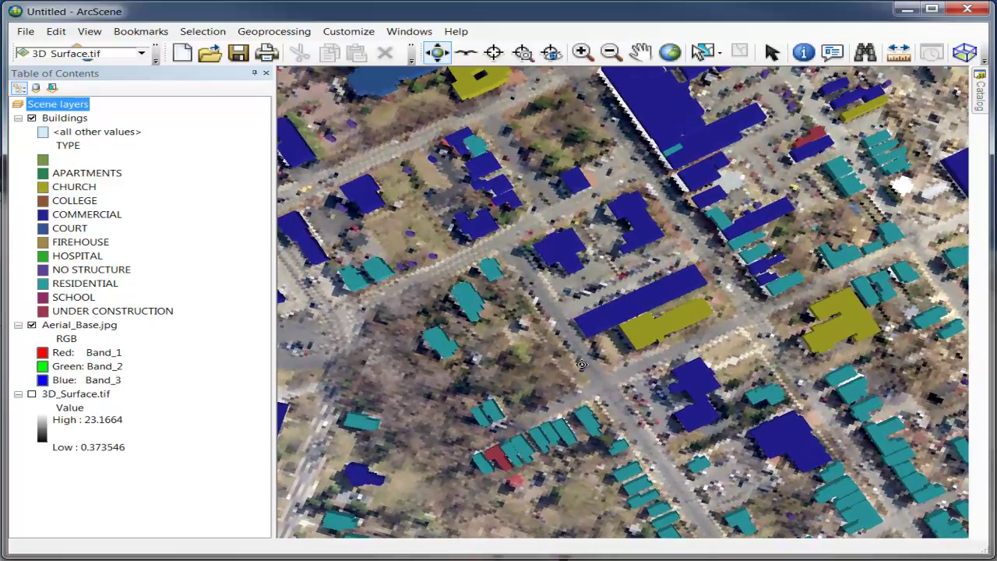
double_click(69, 326)
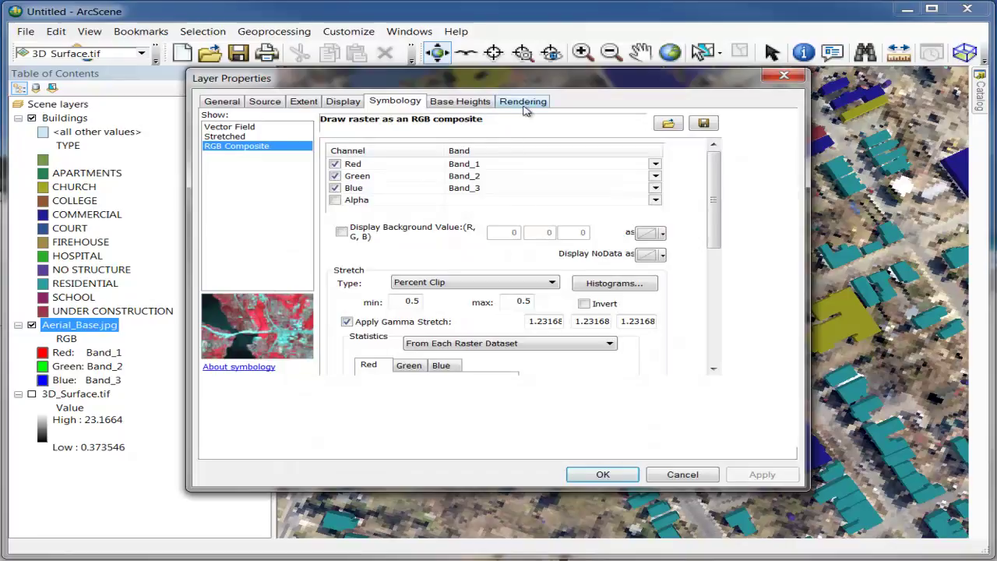
left_click(524, 102)
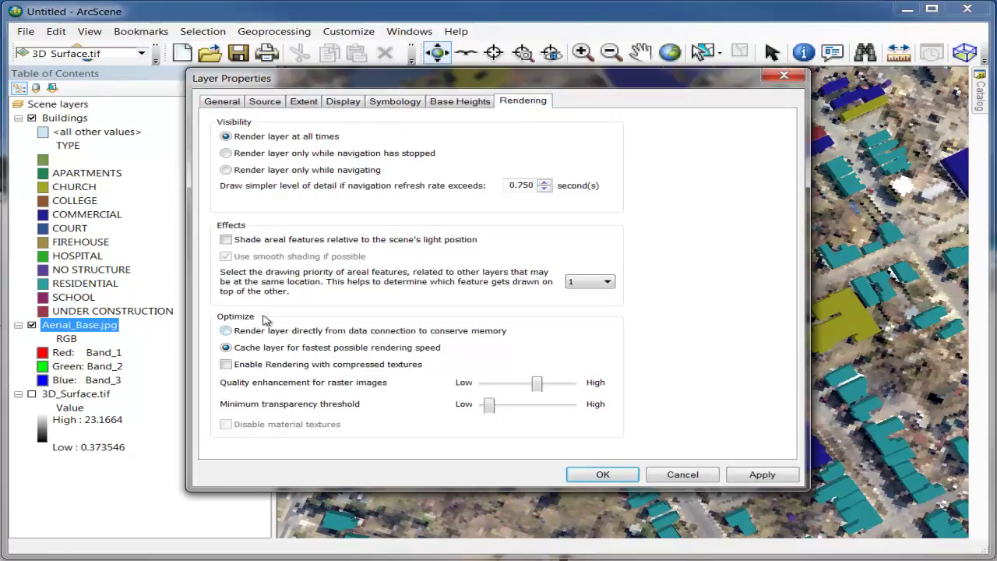
left_click_drag(537, 385, 559, 393)
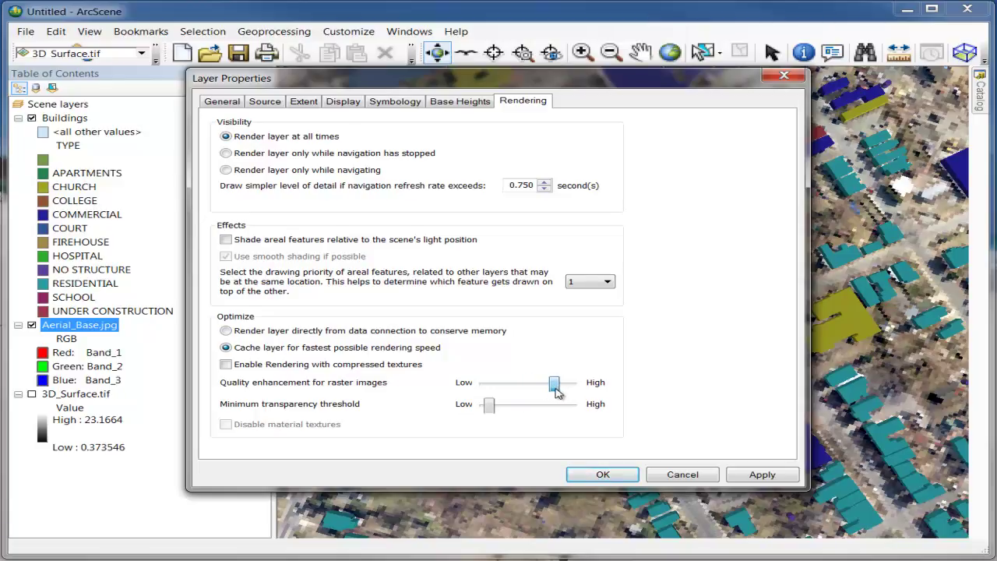
left_click(594, 475)
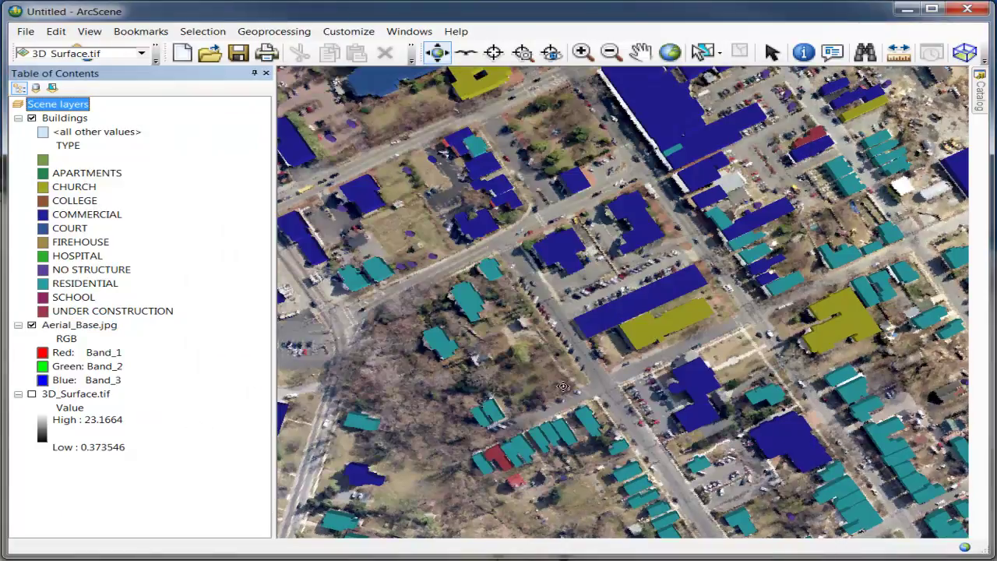
Show the scene at full extent and fly over the extruded buildings, slowing the fly speed from 4 to 2 before ending the flight
left_click_drag(564, 298, 612, 274)
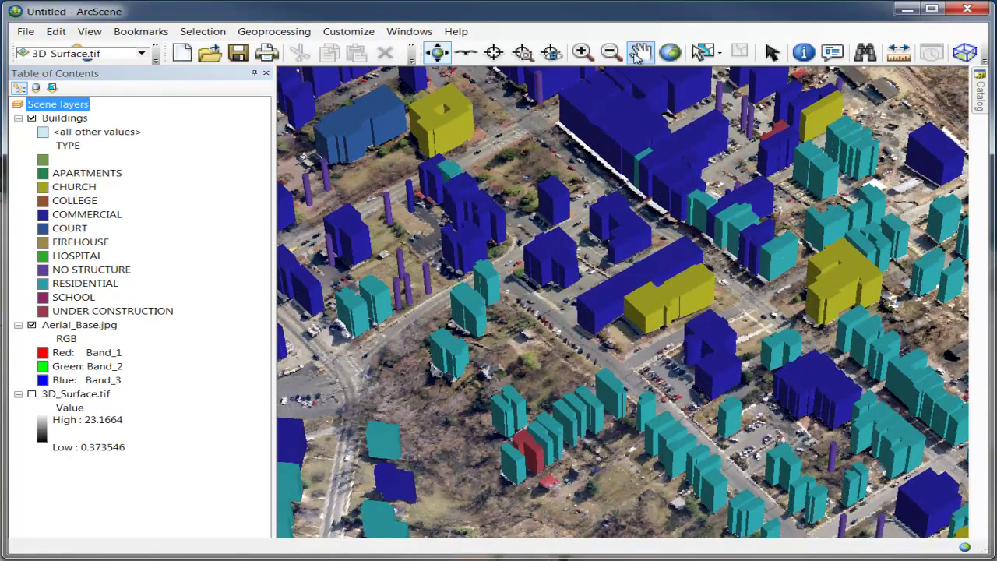
left_click_drag(607, 244, 825, 171)
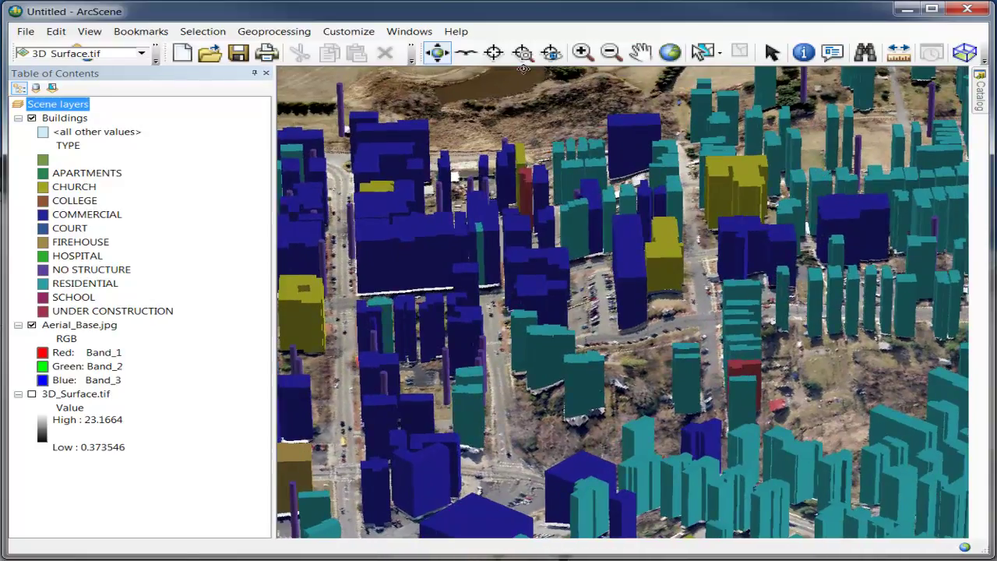
left_click(670, 52)
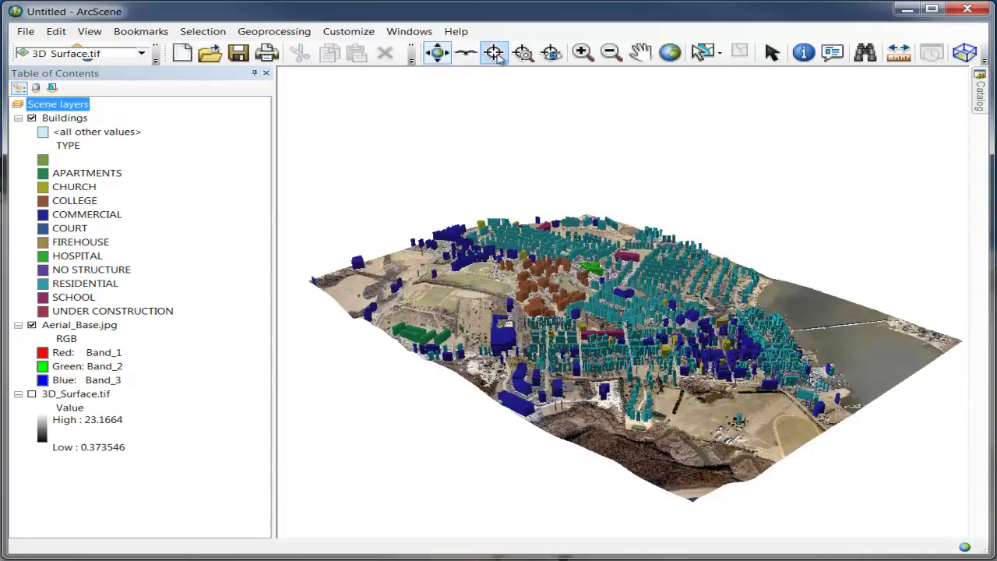
left_click(466, 53)
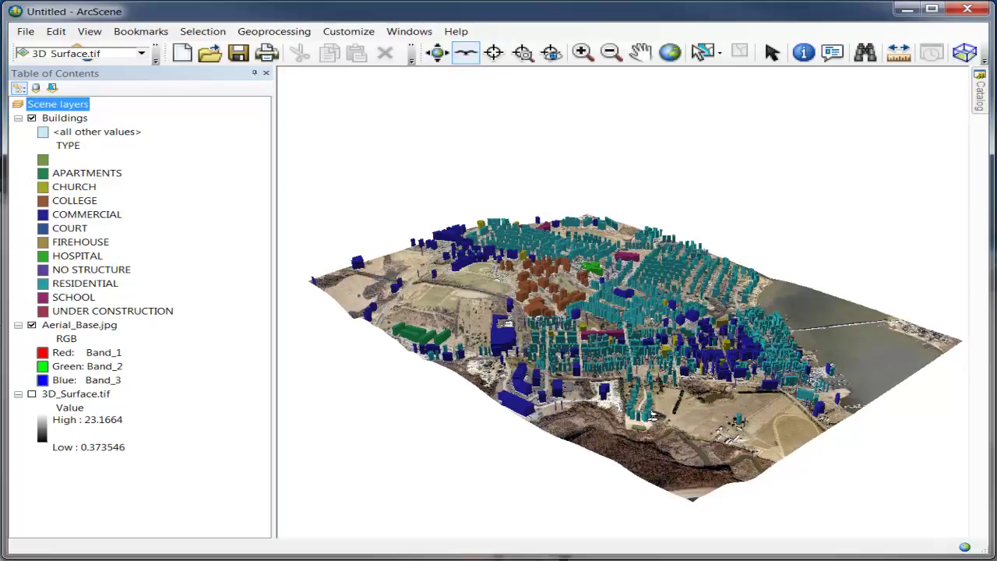
left_click(651, 419)
key("Up")
key("Up")
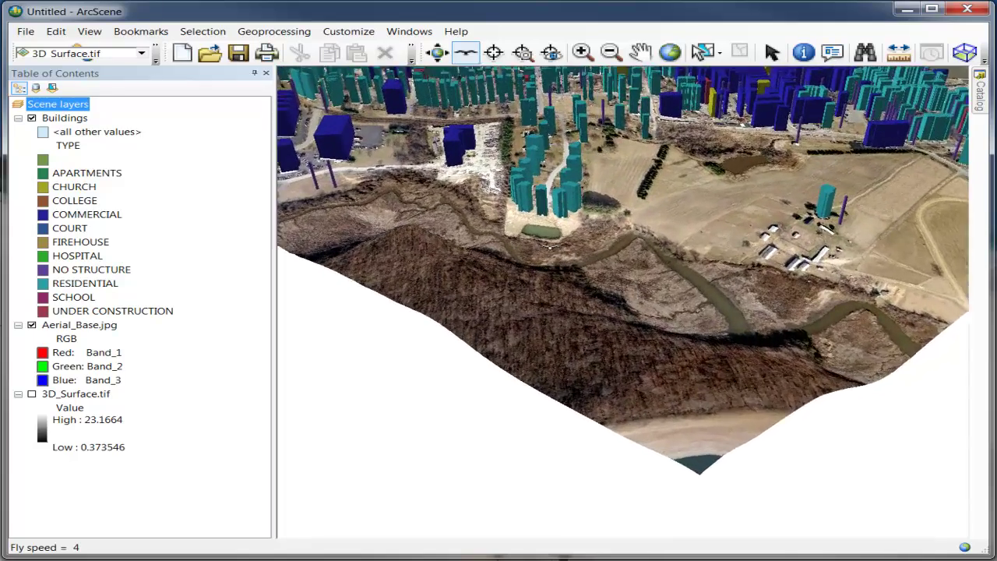
key("Down")
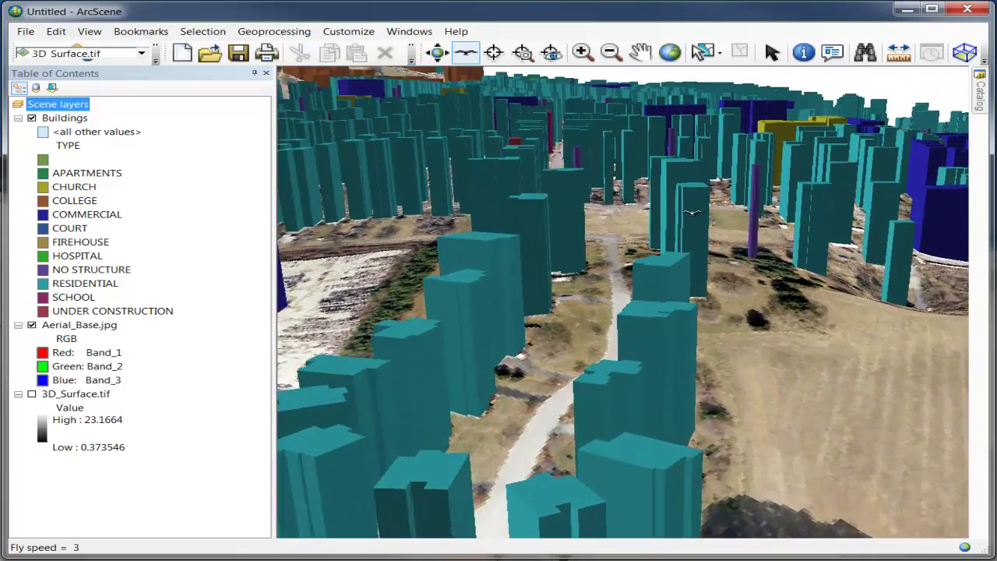
key("Down")
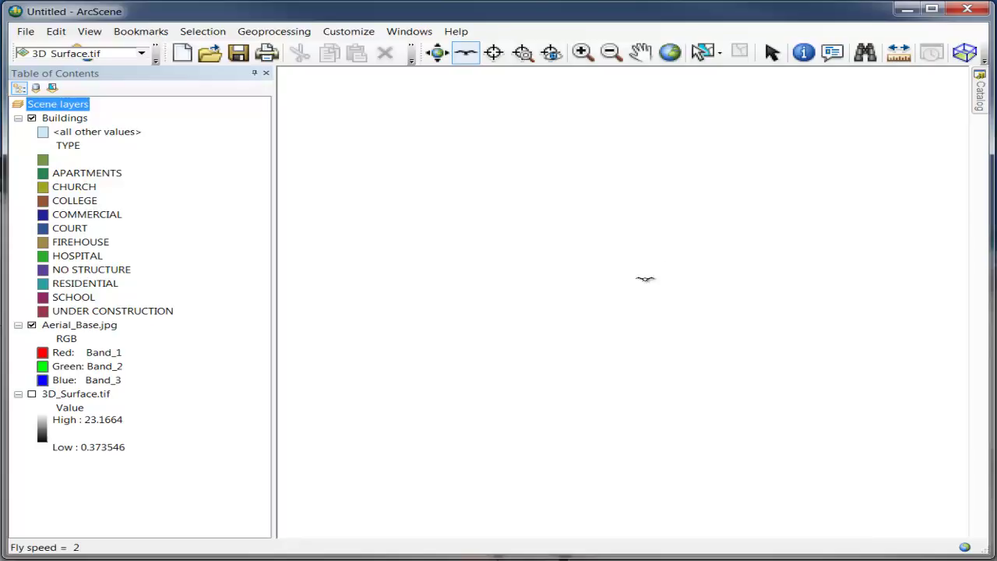
key("Escape")
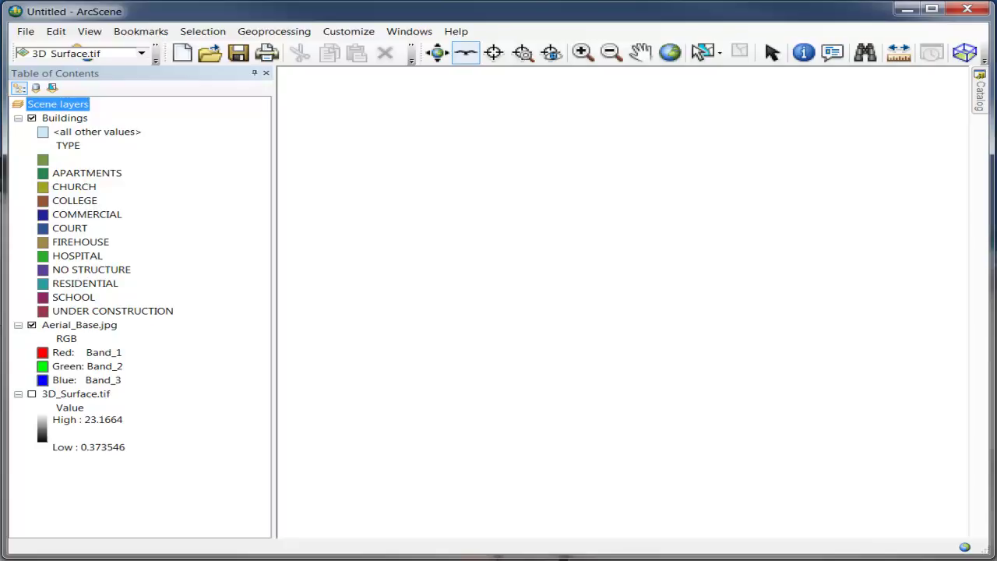